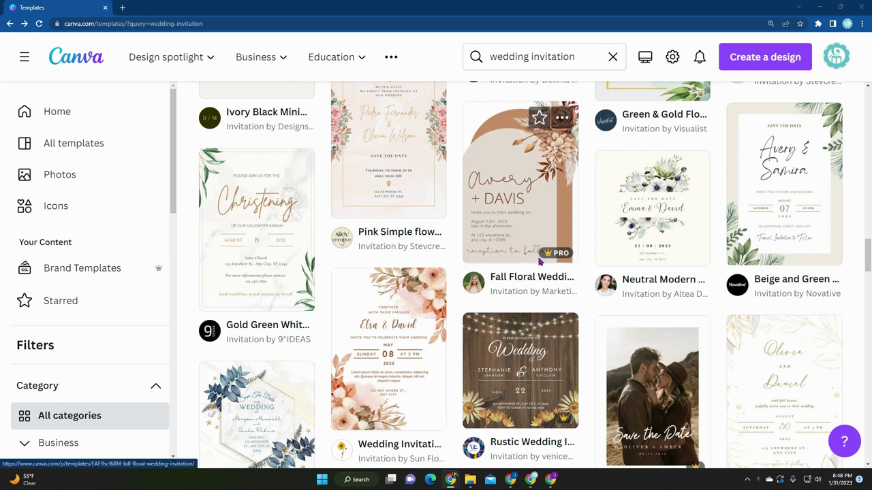
Step: Find the green sage Charlotte and Alexander invitation and customize it as a new design
{"action": "mouse_move", "coordinate": [555, 256]}
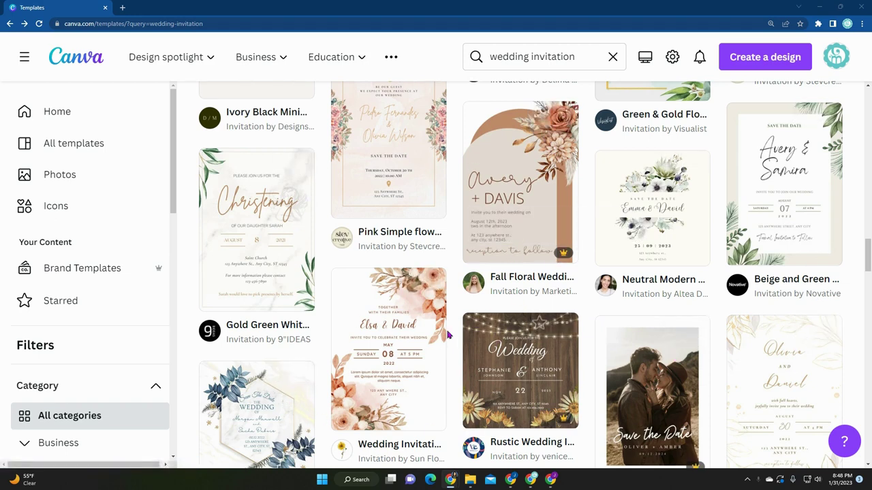
{"action": "scroll", "coordinate": [553, 204], "scroll_direction": "down", "scroll_amount": 1}
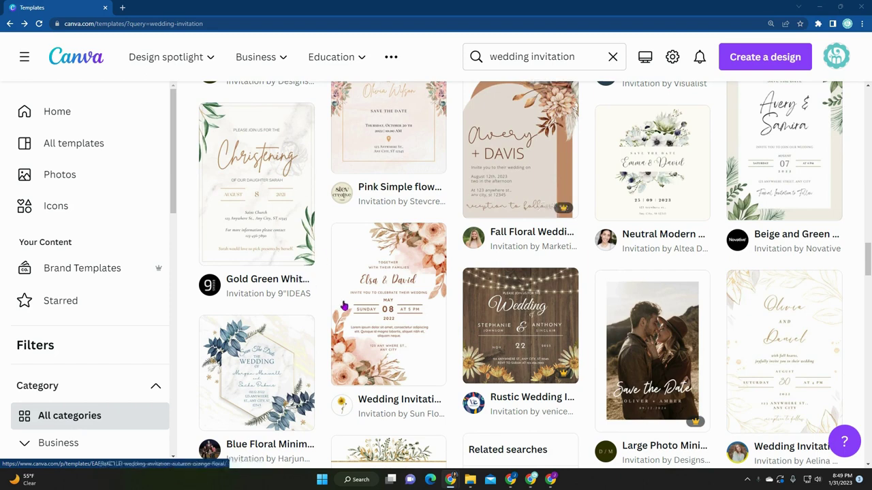
{"action": "scroll", "coordinate": [351, 316], "scroll_direction": "down", "scroll_amount": 1}
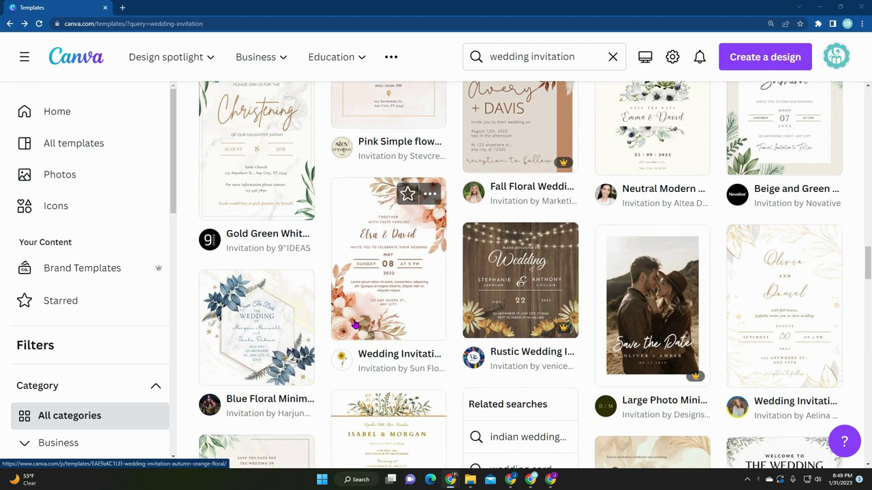
{"action": "scroll", "coordinate": [354, 326], "scroll_direction": "down", "scroll_amount": 3}
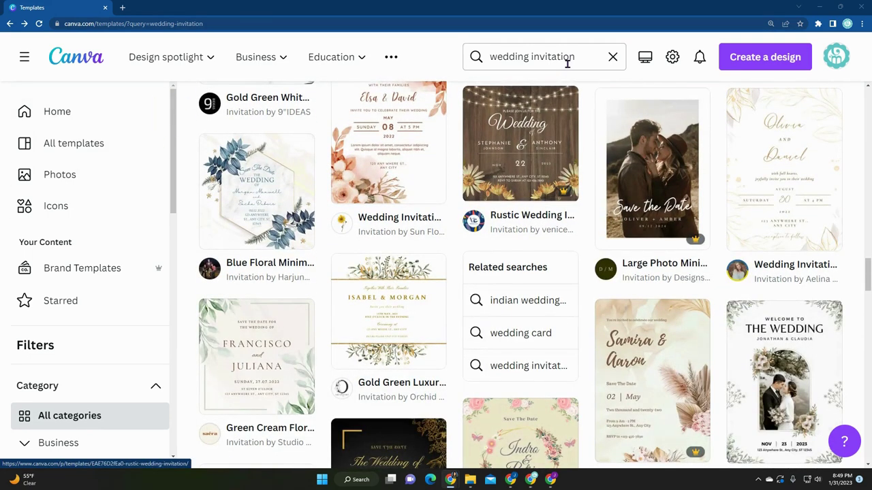
{"action": "scroll", "coordinate": [516, 259], "scroll_direction": "up", "scroll_amount": 2}
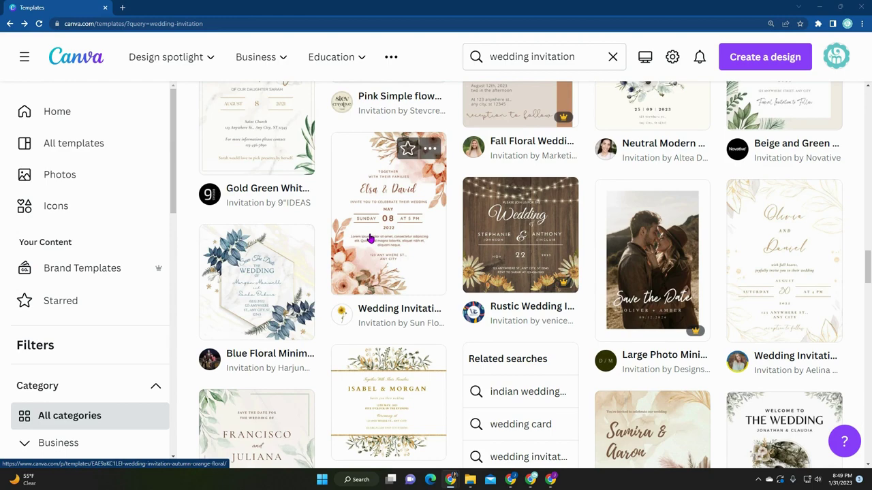
{"action": "scroll", "coordinate": [512, 268], "scroll_direction": "down", "scroll_amount": 1}
{"action": "scroll", "coordinate": [513, 269], "scroll_direction": "down", "scroll_amount": 2}
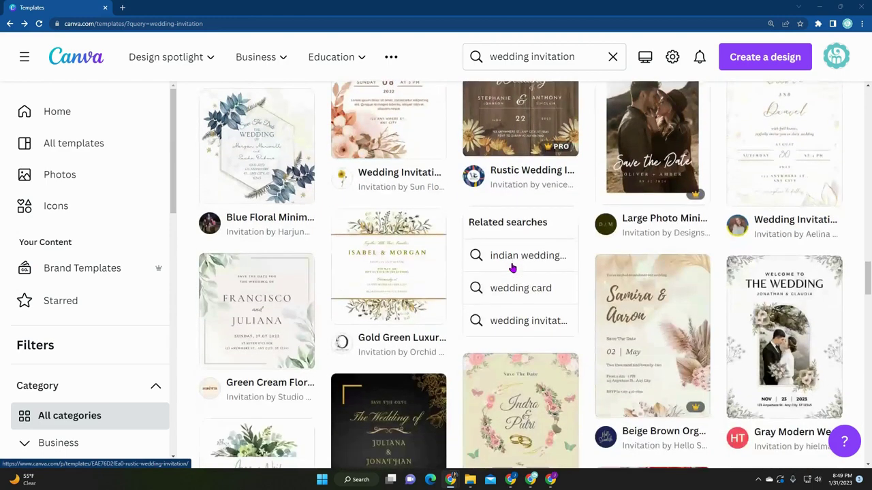
{"action": "scroll", "coordinate": [495, 268], "scroll_direction": "down", "scroll_amount": 2}
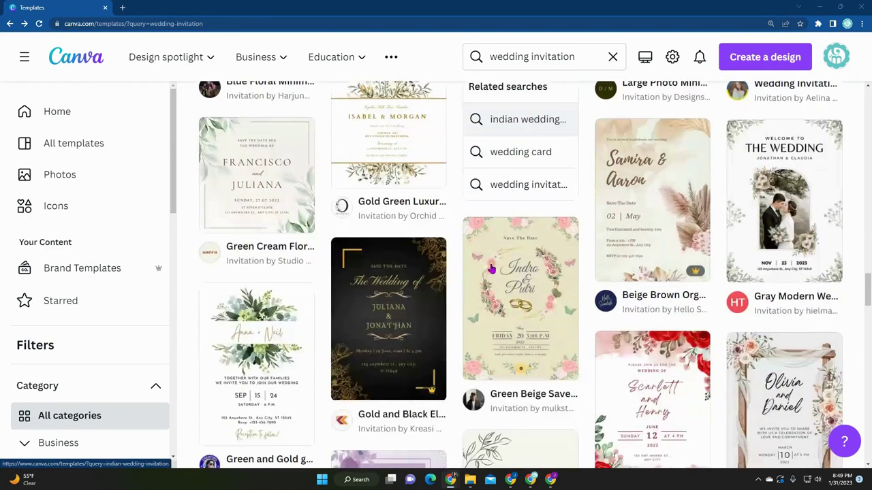
{"action": "scroll", "coordinate": [491, 269], "scroll_direction": "down", "scroll_amount": 5}
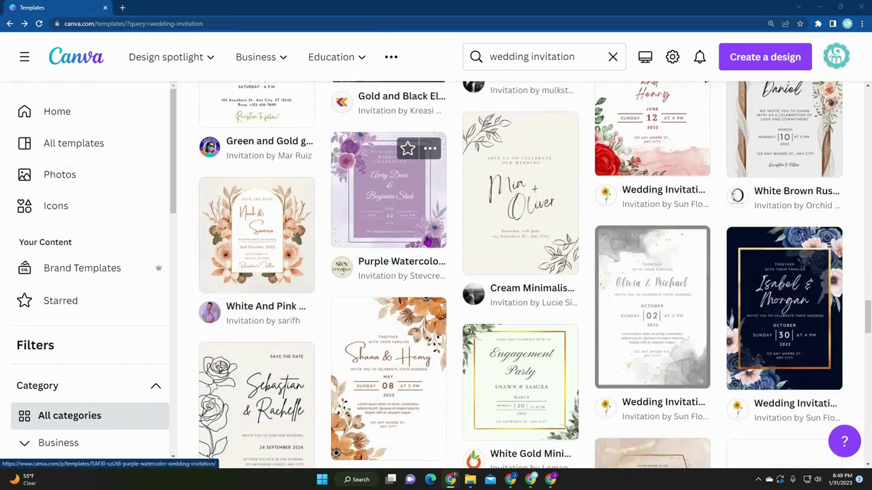
{"action": "scroll", "coordinate": [422, 244], "scroll_direction": "down", "scroll_amount": 1}
{"action": "scroll", "coordinate": [423, 241], "scroll_direction": "up", "scroll_amount": 5}
{"action": "scroll", "coordinate": [422, 243], "scroll_direction": "up", "scroll_amount": 15}
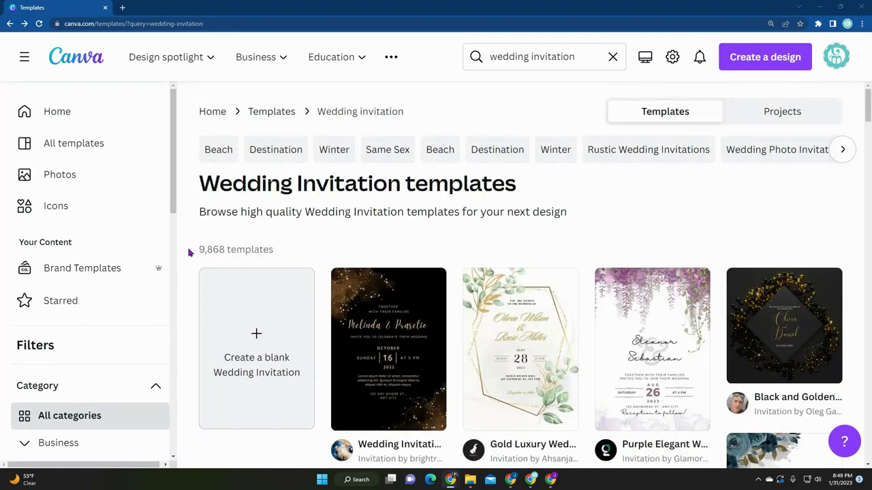
{"action": "scroll", "coordinate": [325, 250], "scroll_direction": "down", "scroll_amount": 7}
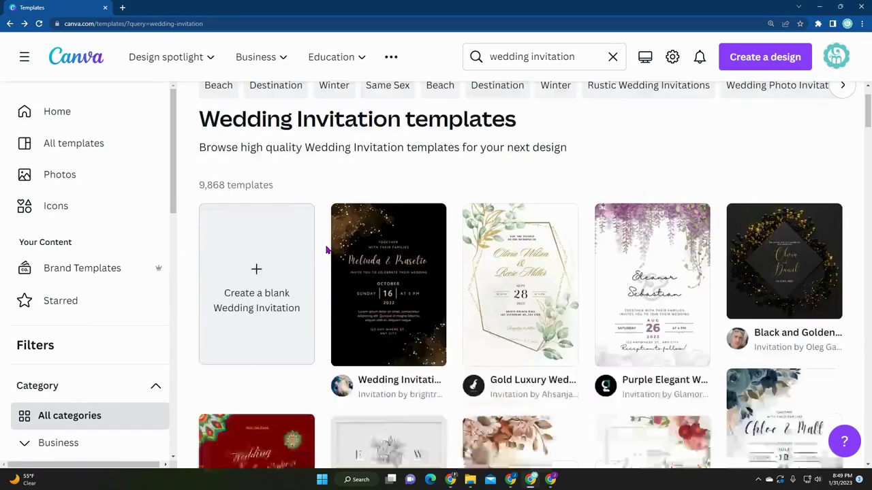
{"action": "scroll", "coordinate": [650, 321], "scroll_direction": "down", "scroll_amount": 2}
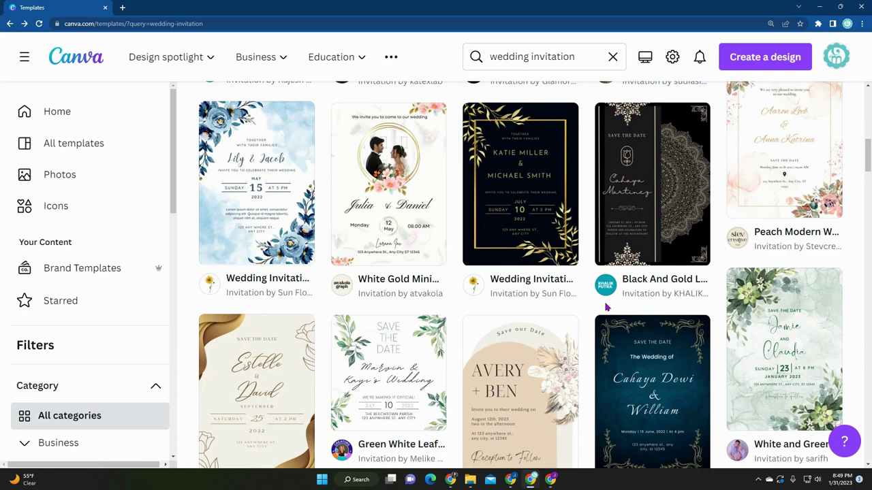
{"action": "scroll", "coordinate": [606, 308], "scroll_direction": "down", "scroll_amount": 3}
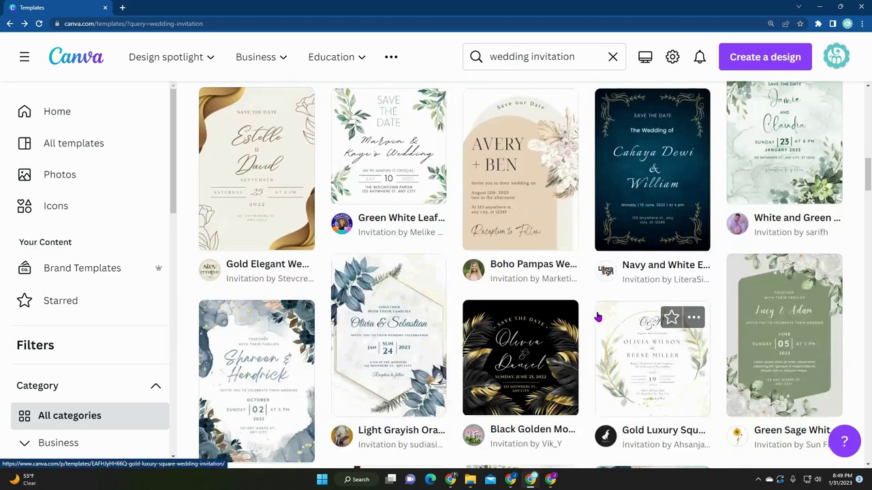
{"action": "scroll", "coordinate": [597, 318], "scroll_direction": "down", "scroll_amount": 7}
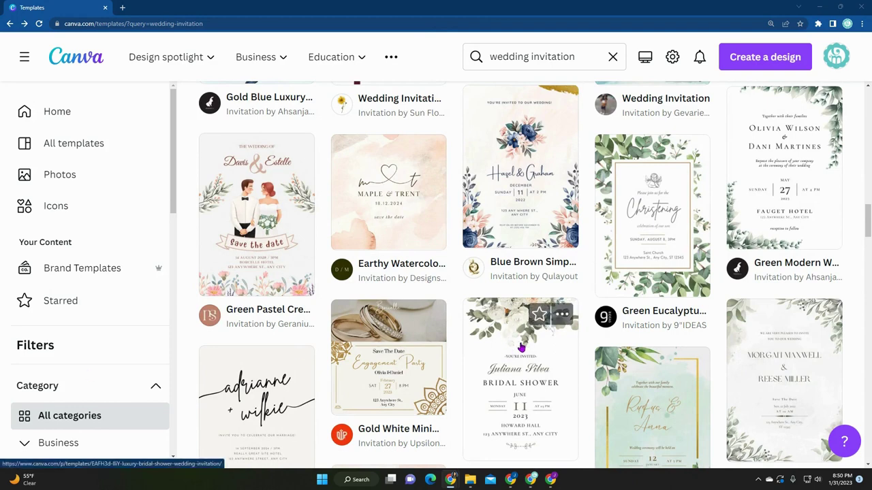
{"action": "scroll", "coordinate": [521, 347], "scroll_direction": "down", "scroll_amount": 1}
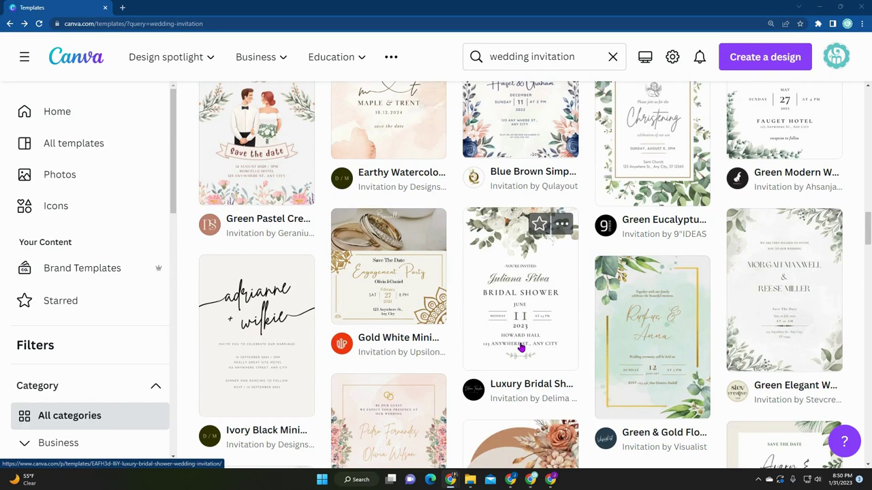
{"action": "scroll", "coordinate": [521, 349], "scroll_direction": "down", "scroll_amount": 3}
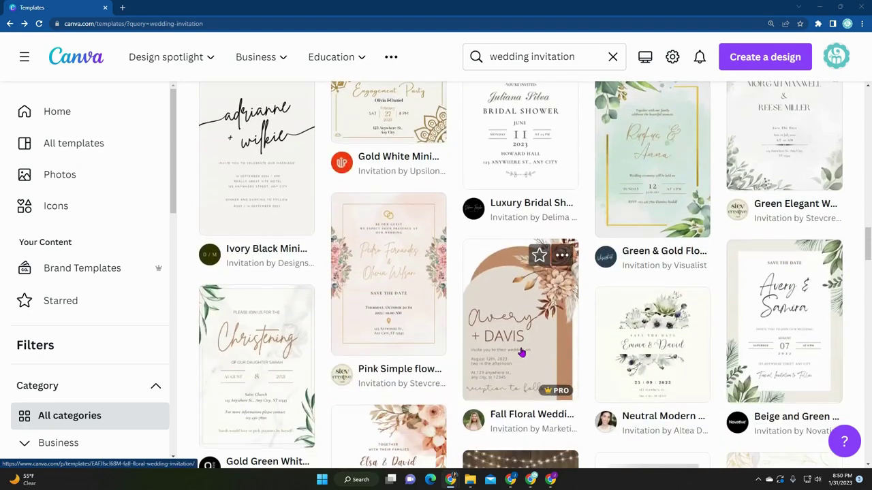
{"action": "scroll", "coordinate": [521, 350], "scroll_direction": "down", "scroll_amount": 3}
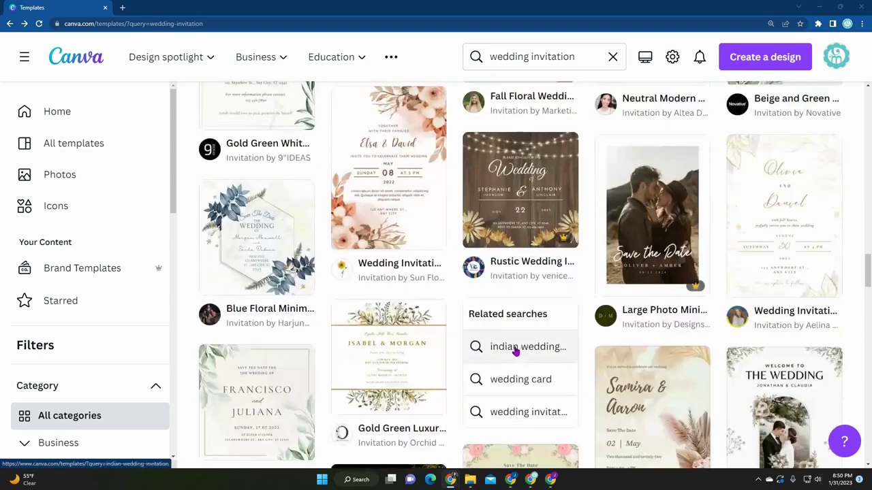
{"action": "scroll", "coordinate": [550, 297], "scroll_direction": "down", "scroll_amount": 3}
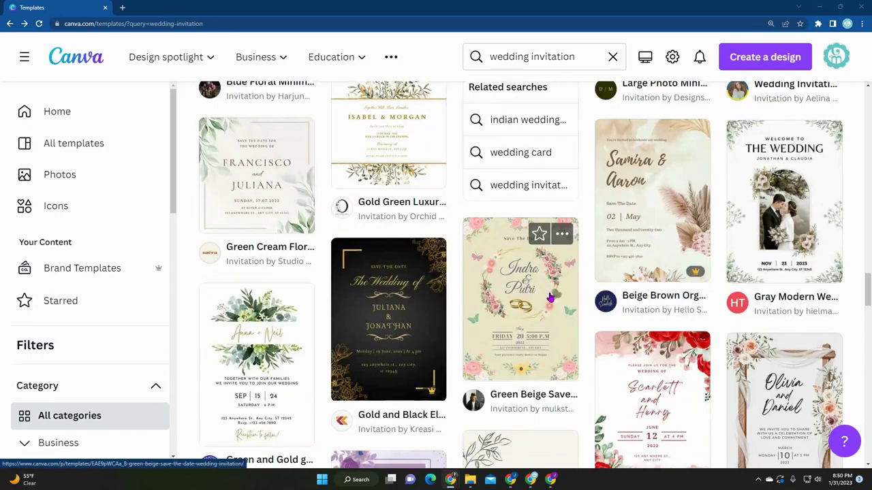
{"action": "scroll", "coordinate": [783, 214], "scroll_direction": "down", "scroll_amount": 5}
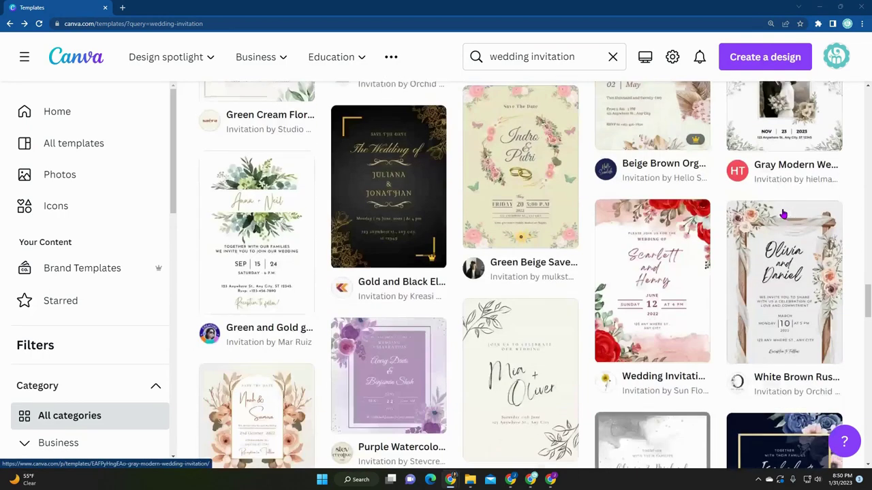
{"action": "scroll", "coordinate": [784, 219], "scroll_direction": "down", "scroll_amount": 6}
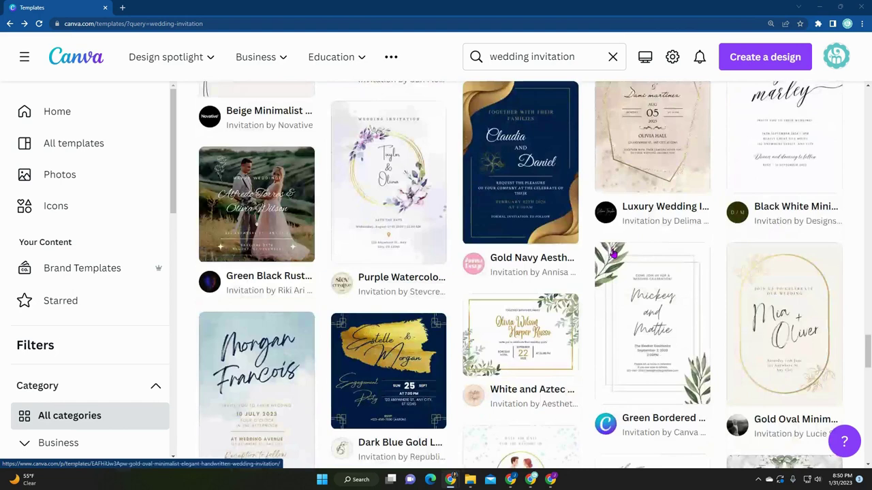
{"action": "scroll", "coordinate": [525, 341], "scroll_direction": "down", "scroll_amount": 2}
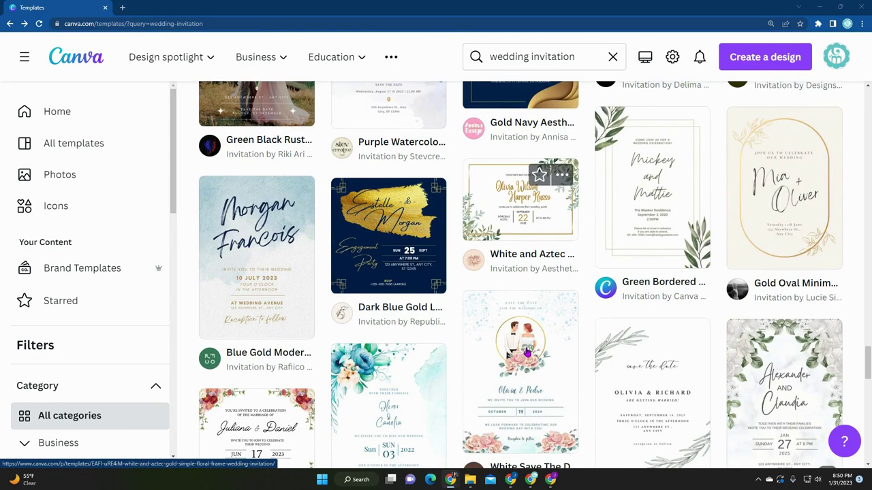
{"action": "scroll", "coordinate": [538, 358], "scroll_direction": "down", "scroll_amount": 5}
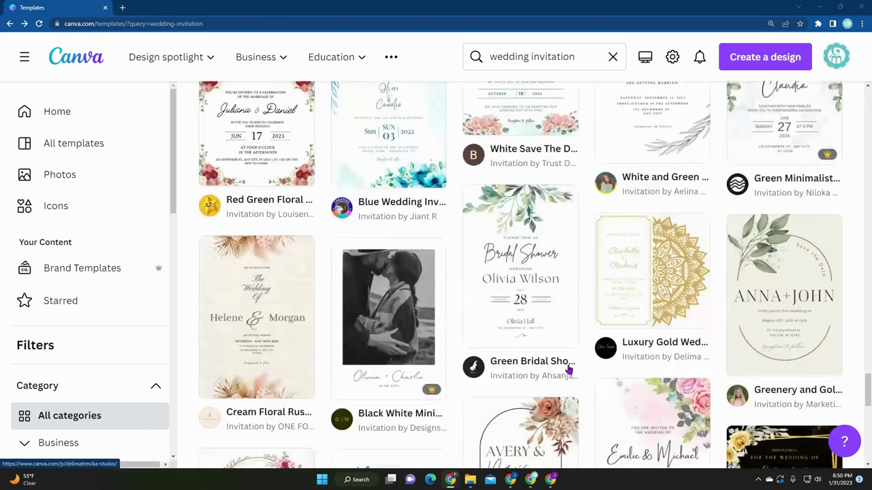
{"action": "scroll", "coordinate": [715, 327], "scroll_direction": "down", "scroll_amount": 4}
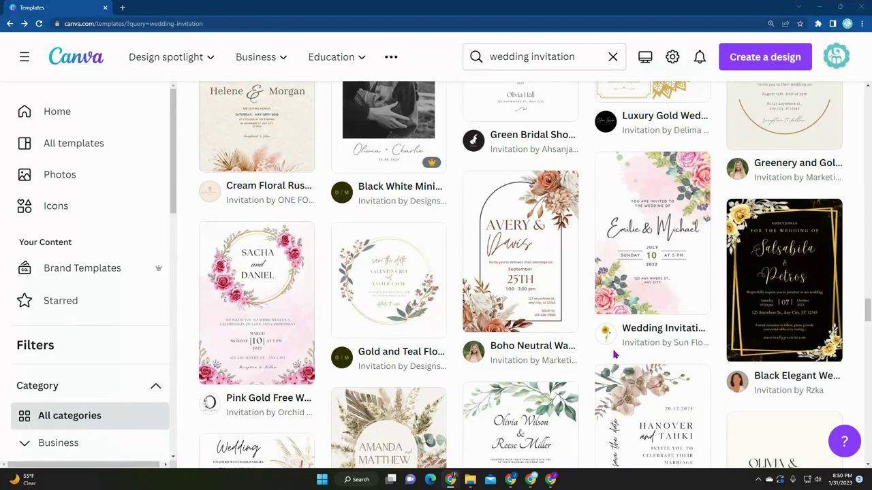
{"action": "scroll", "coordinate": [614, 354], "scroll_direction": "up", "scroll_amount": 3}
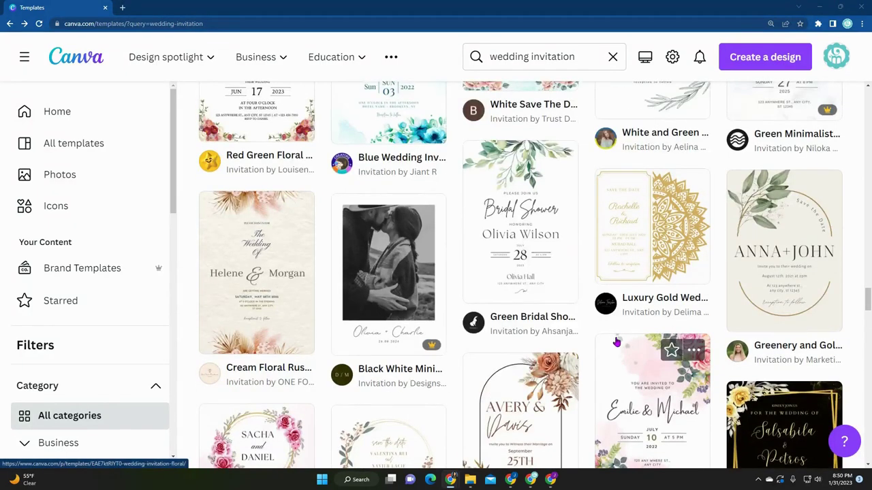
{"action": "scroll", "coordinate": [616, 344], "scroll_direction": "down", "scroll_amount": 10}
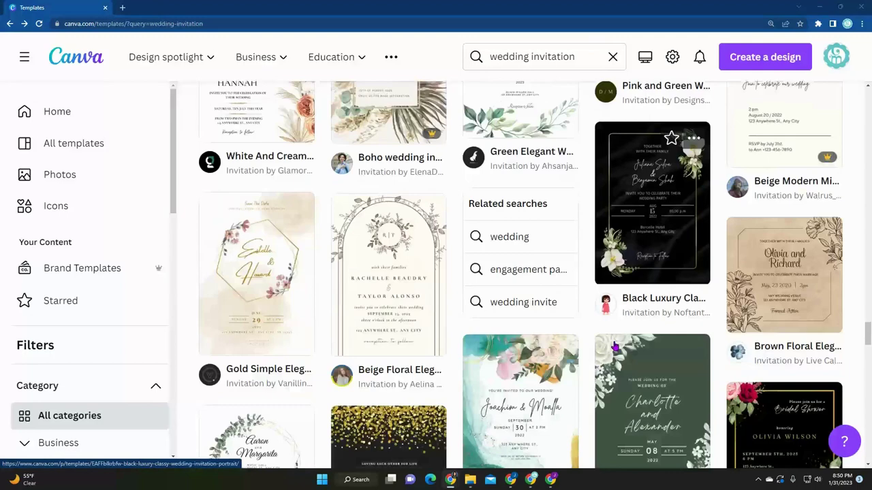
{"action": "scroll", "coordinate": [614, 347], "scroll_direction": "down", "scroll_amount": 4}
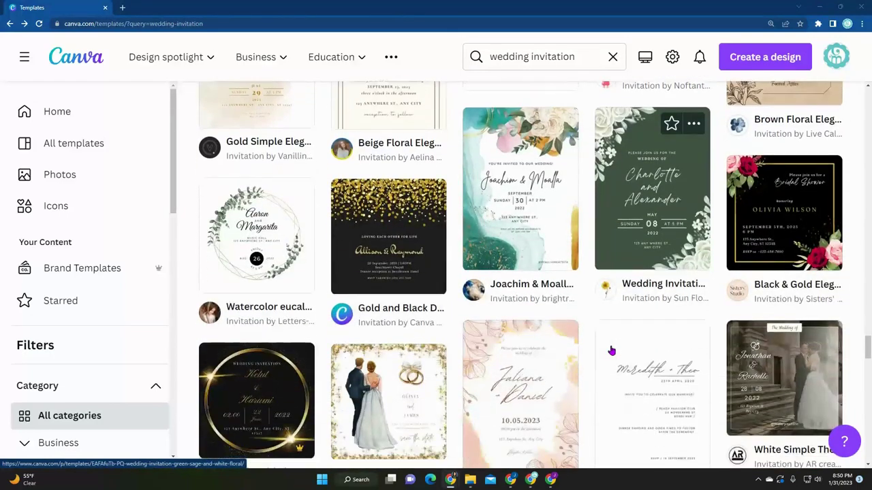
{"action": "left_click", "coordinate": [645, 190]}
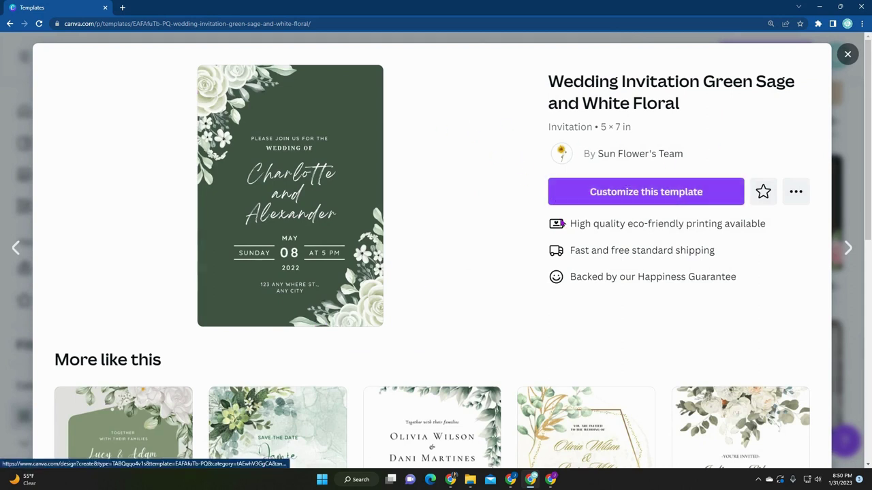
{"action": "left_click", "coordinate": [632, 199]}
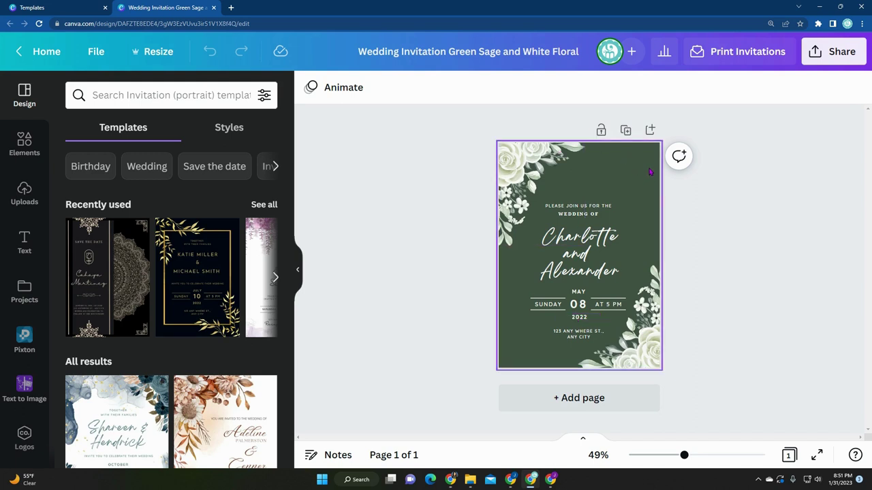
Step: Change the page background from dark green to the grey-green Photo Colors swatch
{"action": "left_click", "coordinate": [650, 171]}
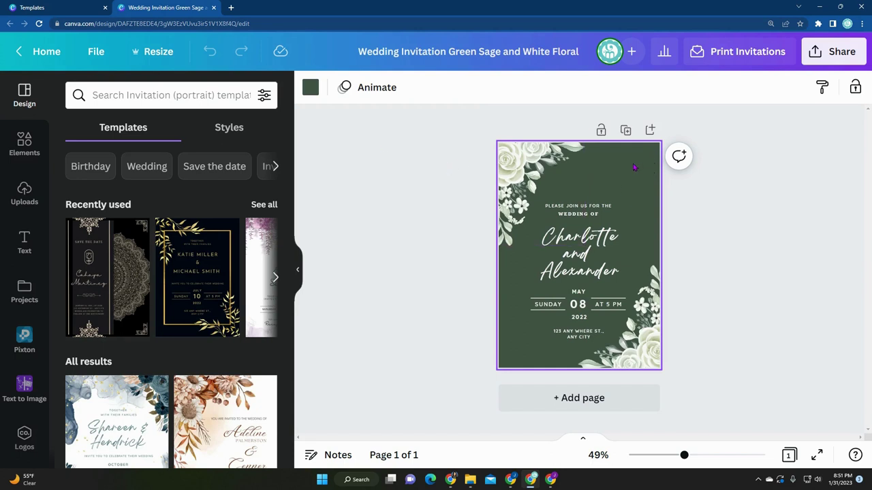
{"action": "left_click", "coordinate": [311, 87]}
{"action": "left_click", "coordinate": [117, 300]}
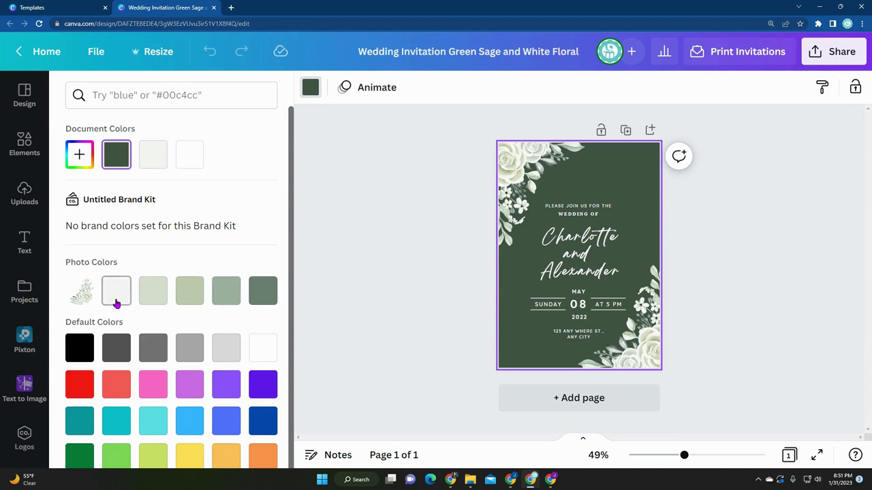
{"action": "left_click", "coordinate": [157, 294]}
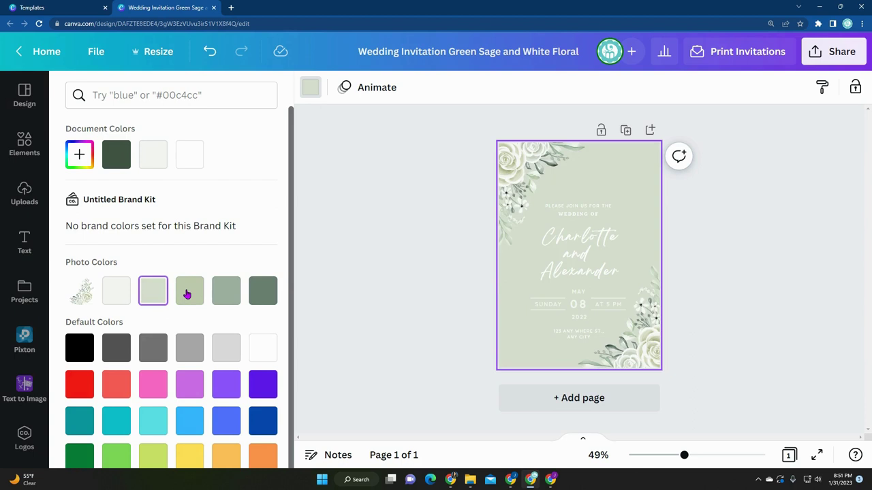
{"action": "left_click", "coordinate": [190, 295]}
{"action": "left_click", "coordinate": [219, 292]}
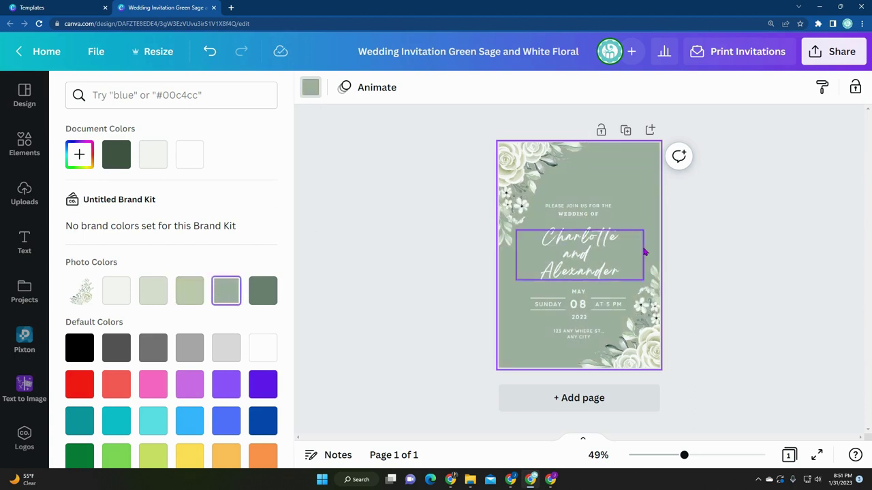
Step: Select the Charlotte and Alexander names text and collapse the side panel
{"action": "left_click", "coordinate": [385, 239]}
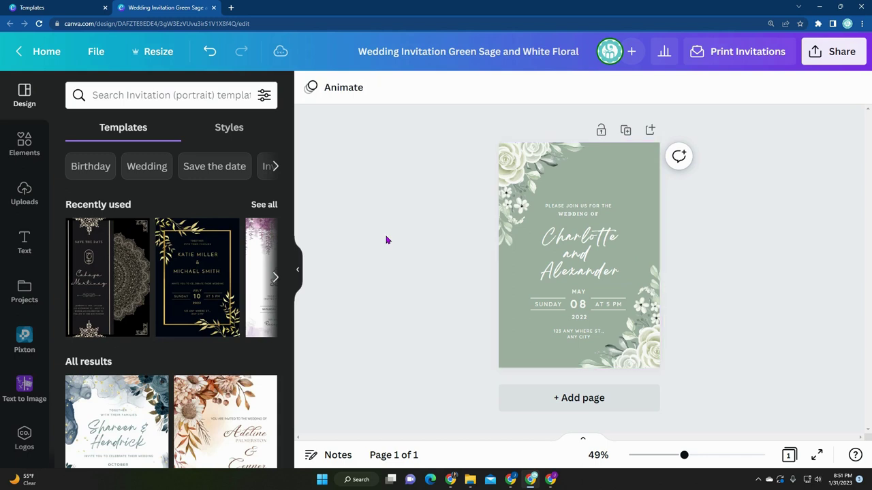
{"action": "left_click", "coordinate": [576, 245]}
{"action": "left_click", "coordinate": [606, 264]}
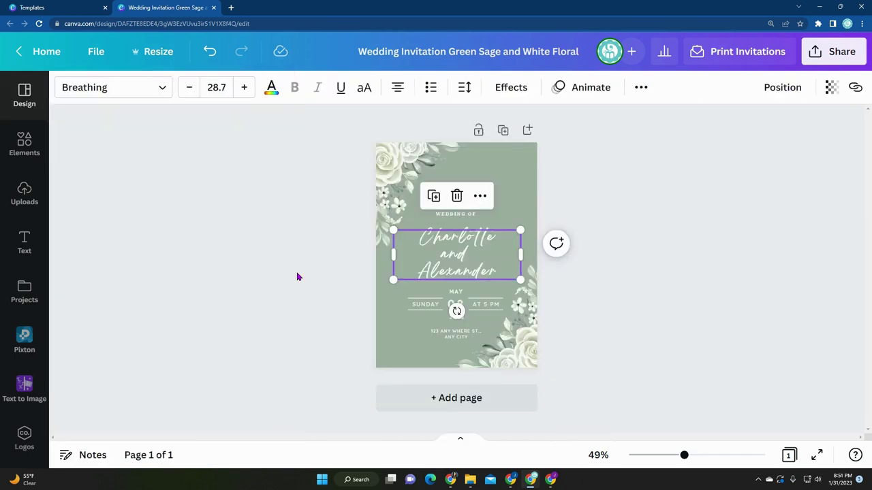
{"action": "left_click", "coordinate": [297, 271]}
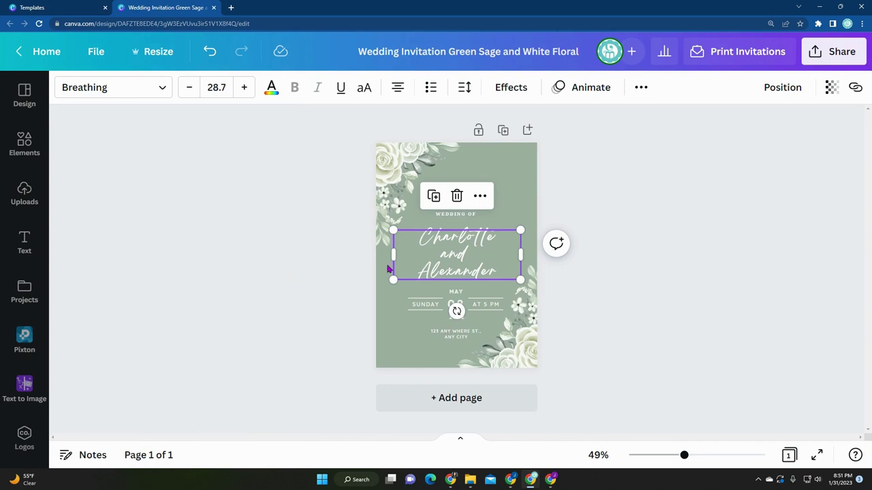
Step: Browse the font list for the names, still in Breathing 28.7, and start a font search
{"action": "left_click", "coordinate": [101, 89]}
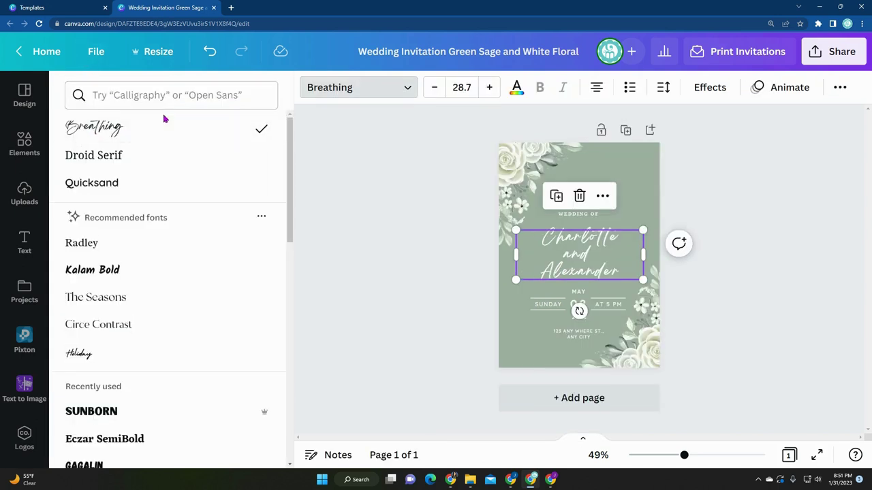
{"action": "scroll", "coordinate": [140, 266], "scroll_direction": "down", "scroll_amount": 9}
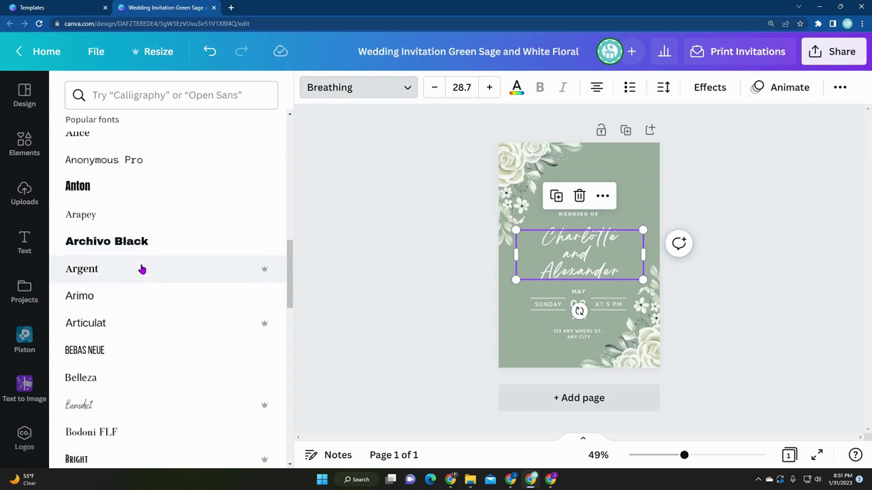
{"action": "scroll", "coordinate": [143, 268], "scroll_direction": "down", "scroll_amount": 3}
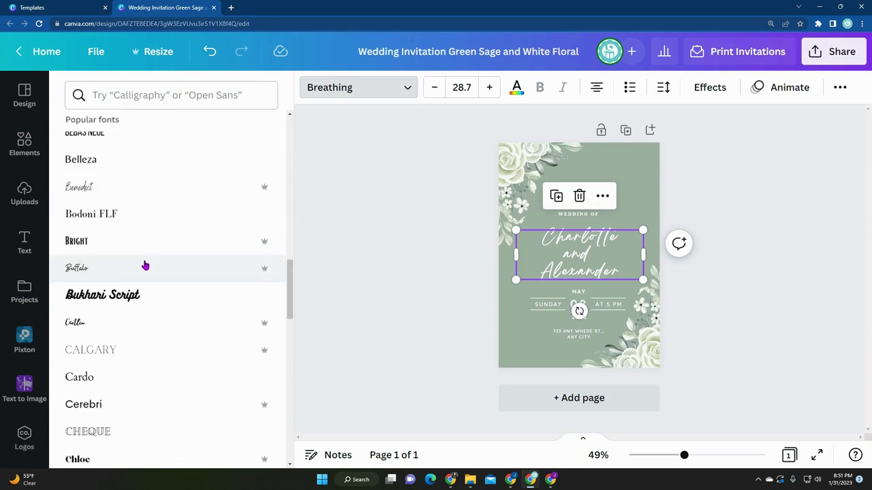
{"action": "mouse_move", "coordinate": [266, 244]}
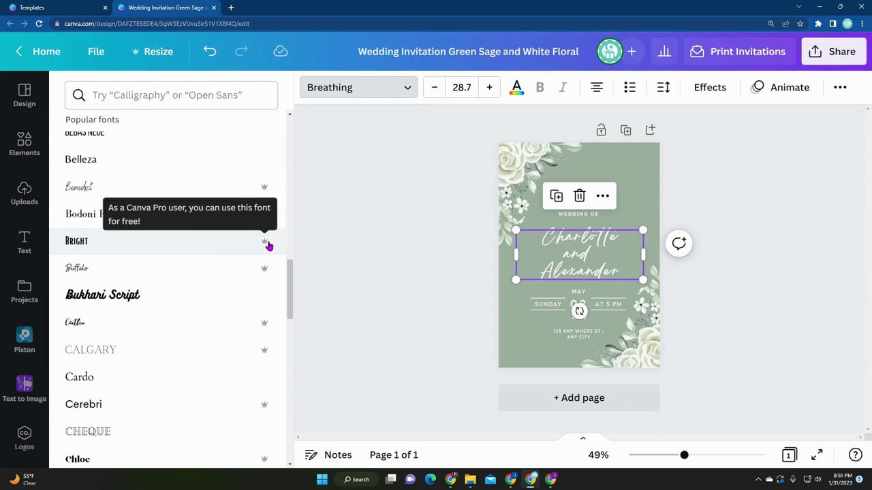
{"action": "scroll", "coordinate": [266, 245], "scroll_direction": "down", "scroll_amount": 1}
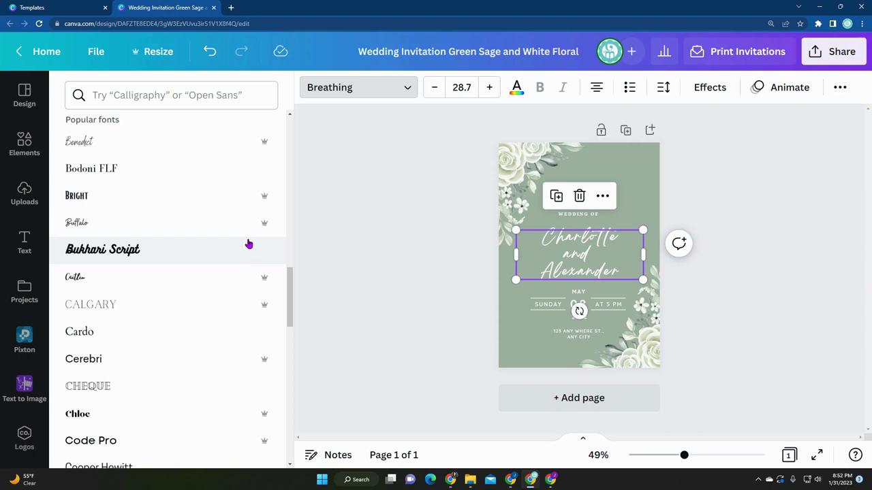
{"action": "scroll", "coordinate": [204, 340], "scroll_direction": "down", "scroll_amount": 8}
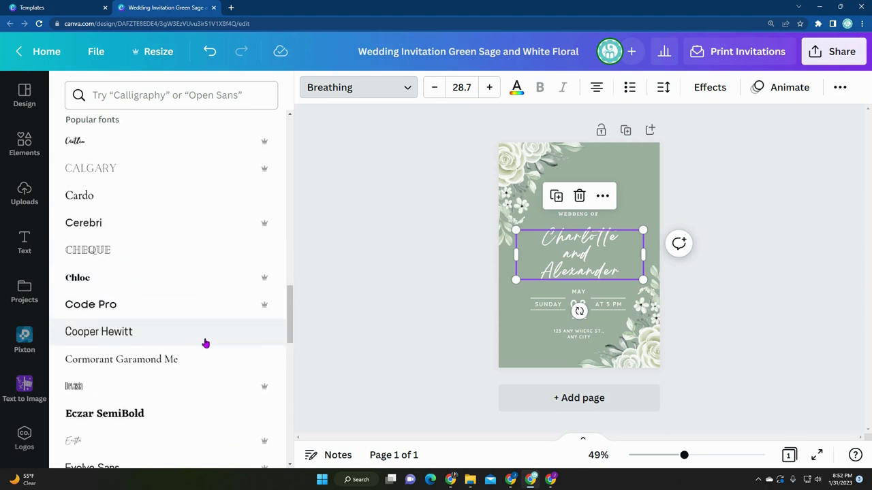
{"action": "scroll", "coordinate": [205, 341], "scroll_direction": "down", "scroll_amount": 8}
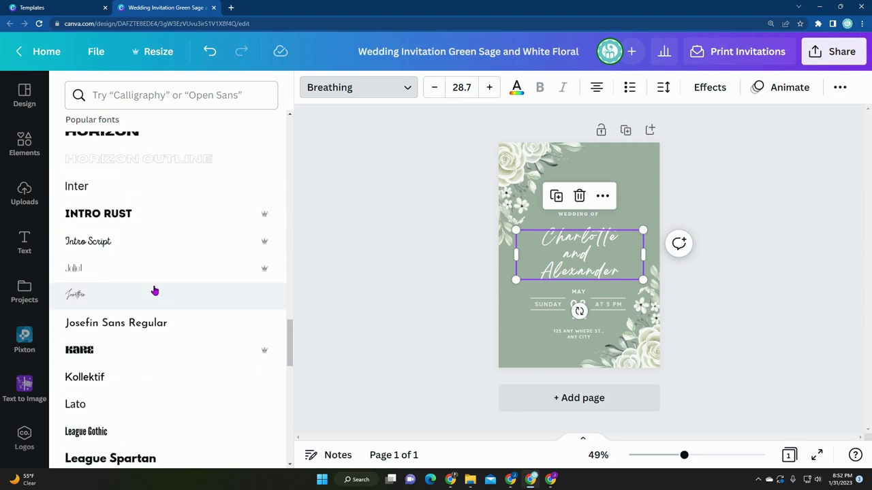
{"action": "left_click", "coordinate": [146, 101]}
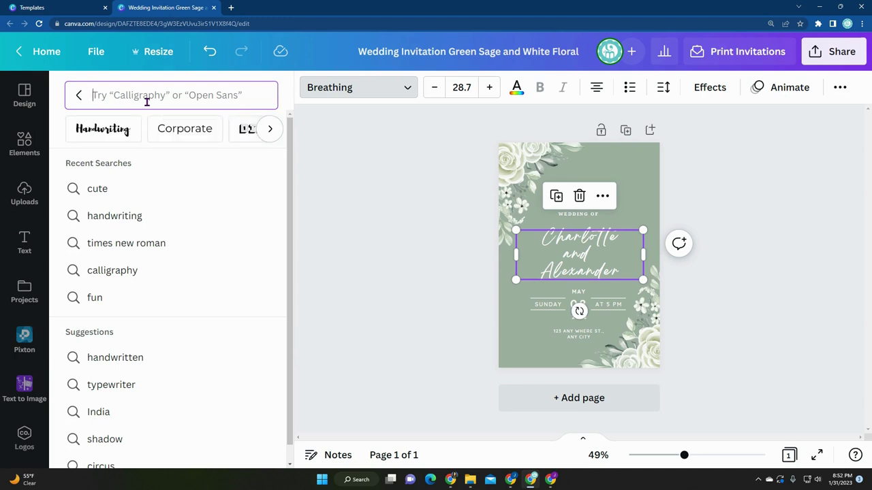
Step: Set the names in the Apricots handwriting font, enlarge them to 39.3 and re-centre them
{"action": "left_click", "coordinate": [122, 129]}
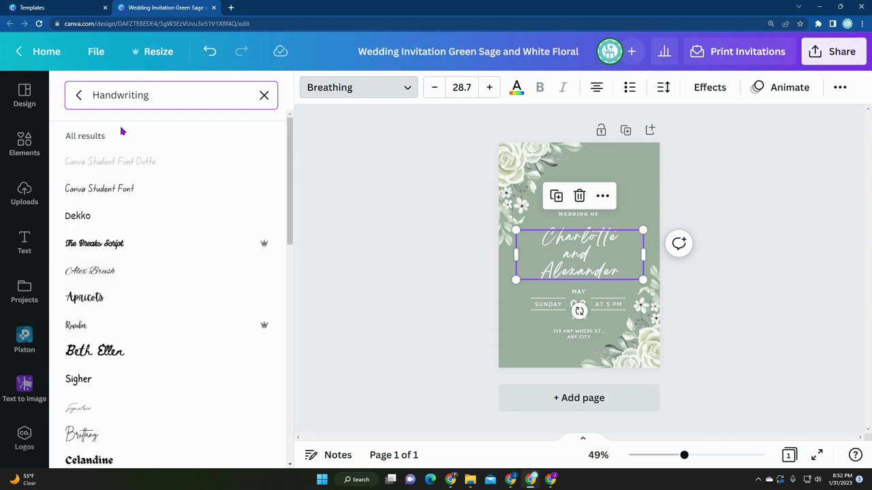
{"action": "left_click", "coordinate": [71, 304]}
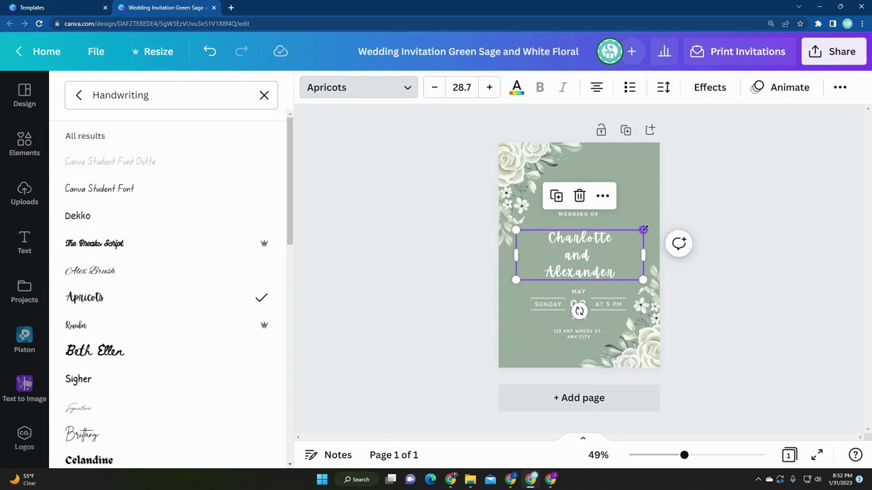
{"action": "left_click_drag", "start_coordinate": [643, 230], "coordinate": [689, 210]}
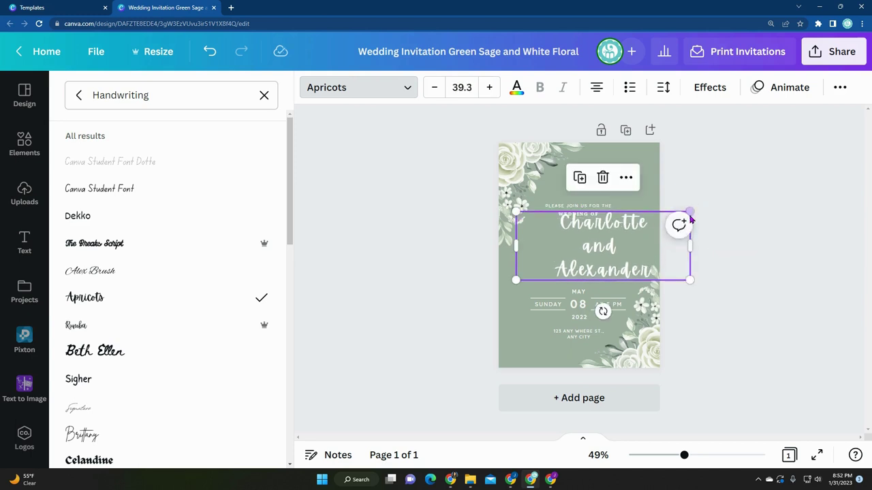
{"action": "left_click_drag", "start_coordinate": [602, 248], "coordinate": [579, 250]}
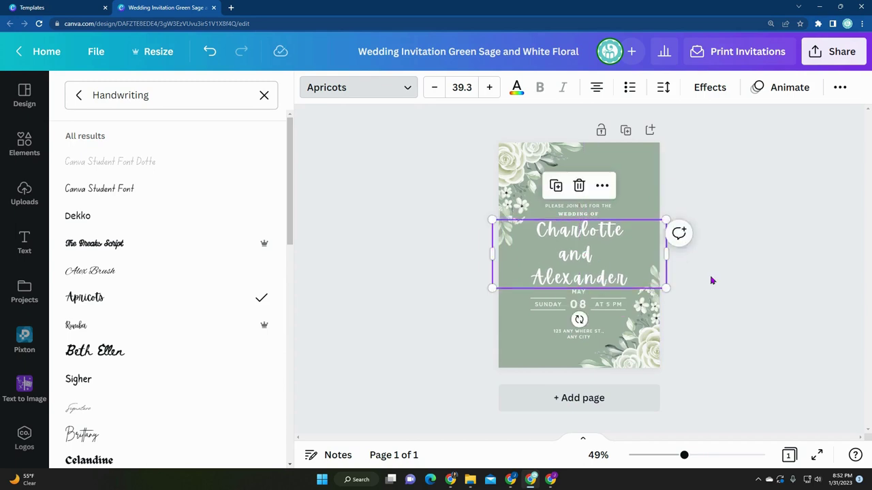
{"action": "key", "text": "Escape"}
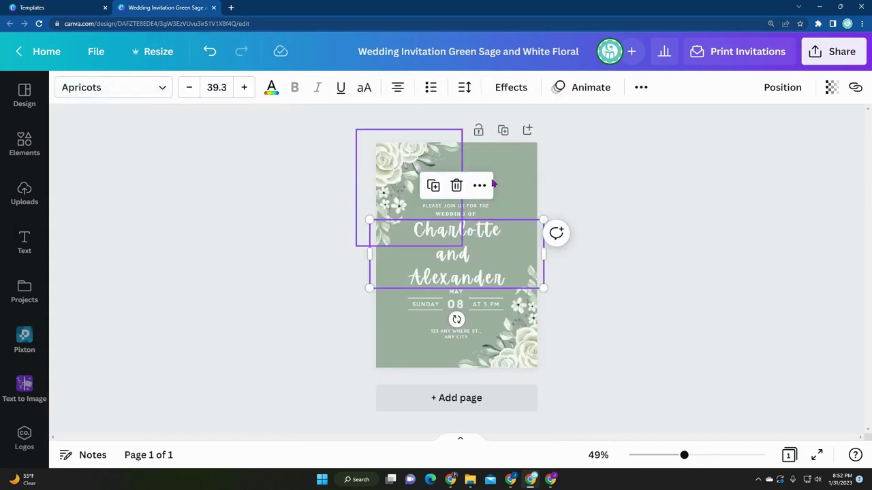
{"action": "left_click", "coordinate": [251, 203]}
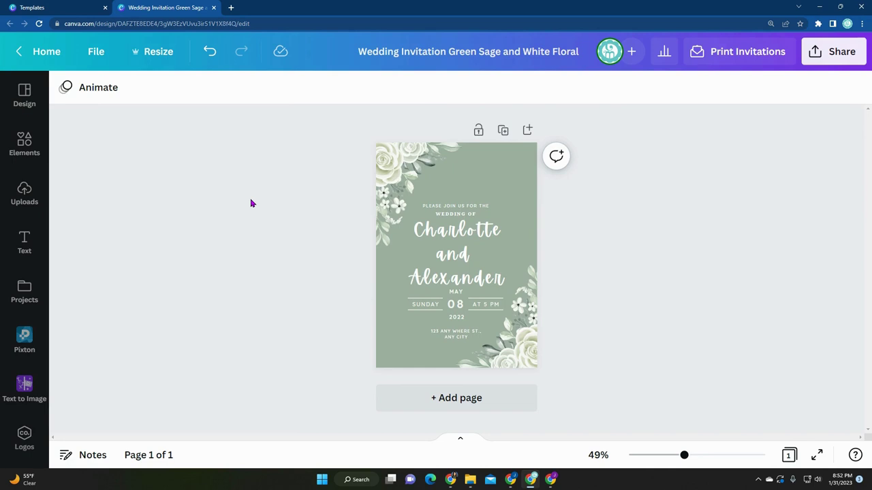
Step: Add a second page with a white background and bring up the Elements library
{"action": "left_click", "coordinate": [450, 479]}
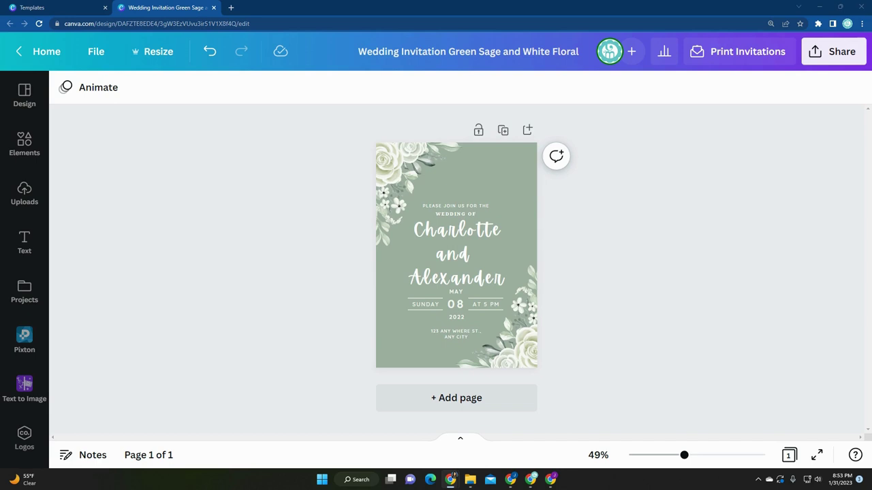
{"action": "left_click", "coordinate": [457, 399]}
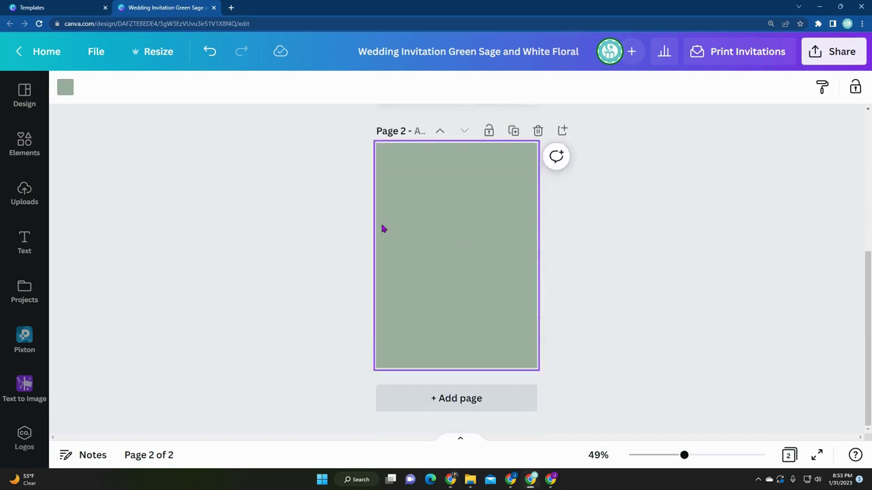
{"action": "left_click", "coordinate": [66, 88]}
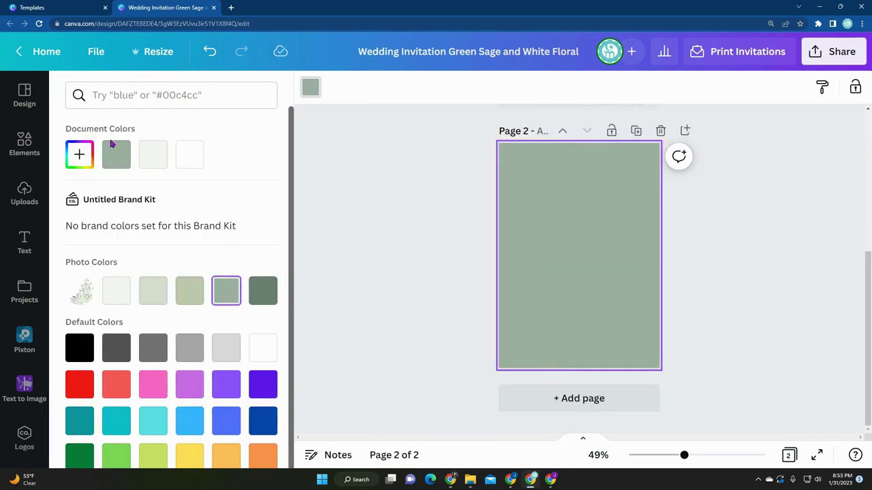
{"action": "left_click", "coordinate": [184, 157]}
{"action": "left_click", "coordinate": [337, 193]}
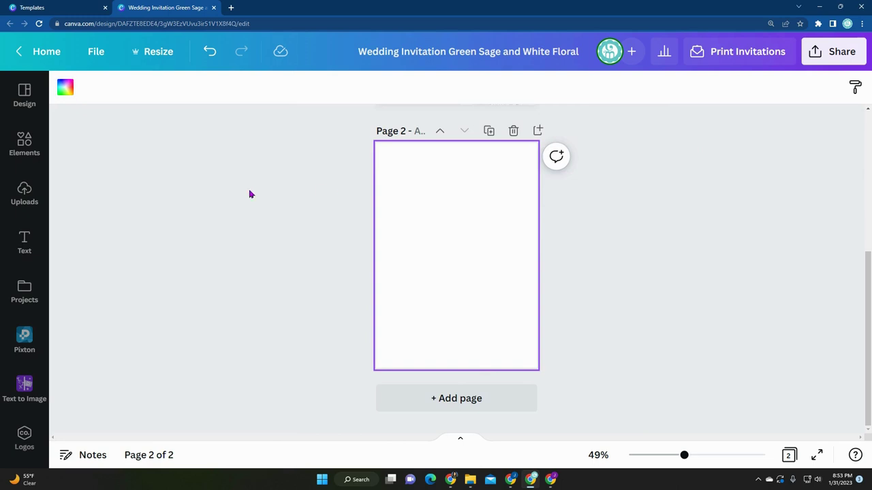
{"action": "left_click", "coordinate": [15, 147]}
Step: Search Elements for 'flowers' and browse the Graphics results
{"action": "left_click", "coordinate": [147, 94]}
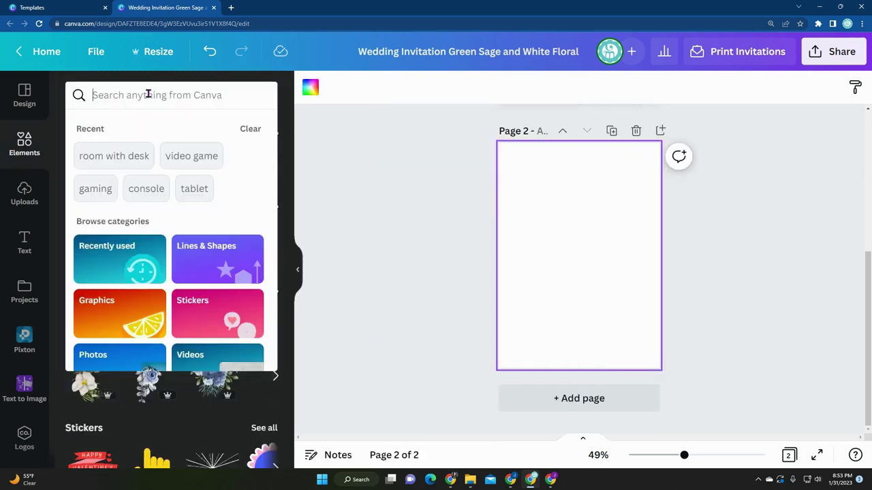
{"action": "type", "text": "flow"}
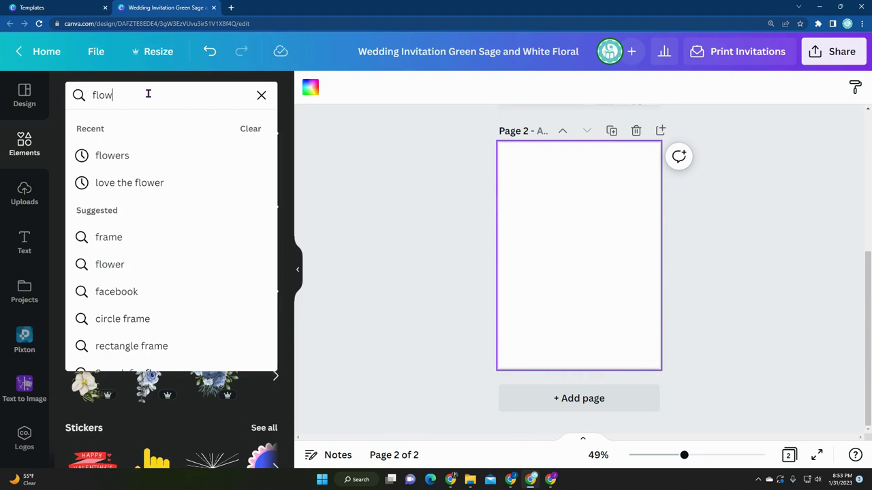
{"action": "type", "text": "ers"}
{"action": "key", "text": "Return"}
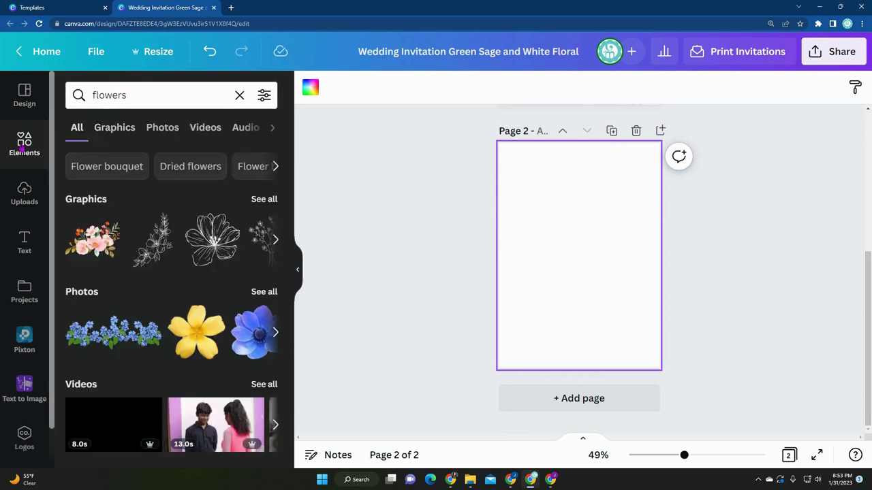
{"action": "left_click", "coordinate": [114, 129]}
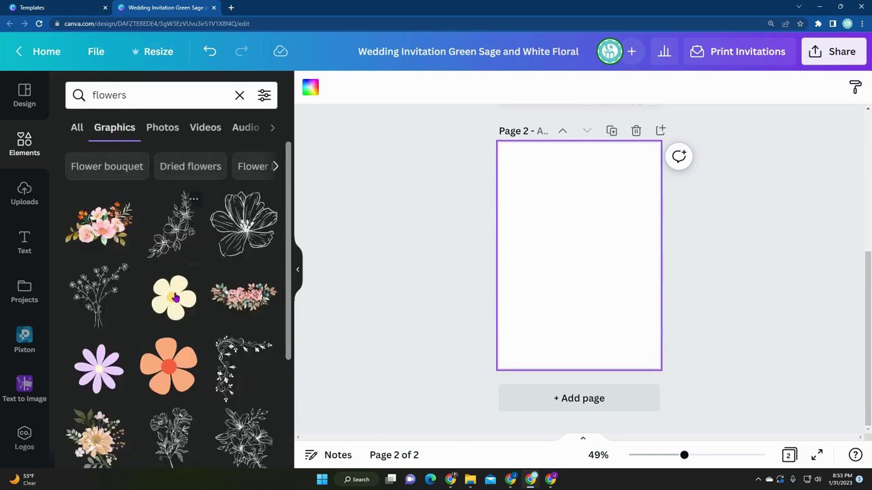
{"action": "scroll", "coordinate": [189, 350], "scroll_direction": "down", "scroll_amount": 6}
{"action": "scroll", "coordinate": [189, 350], "scroll_direction": "down", "scroll_amount": 2}
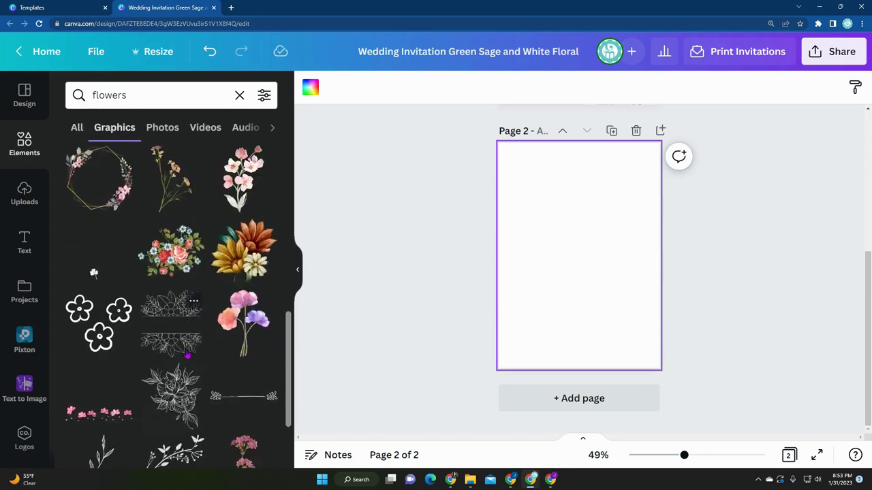
Step: Search for 'tulips' and place the tulip bouquet graphic, enlarged and centred, on page 2
{"action": "left_click", "coordinate": [135, 95]}
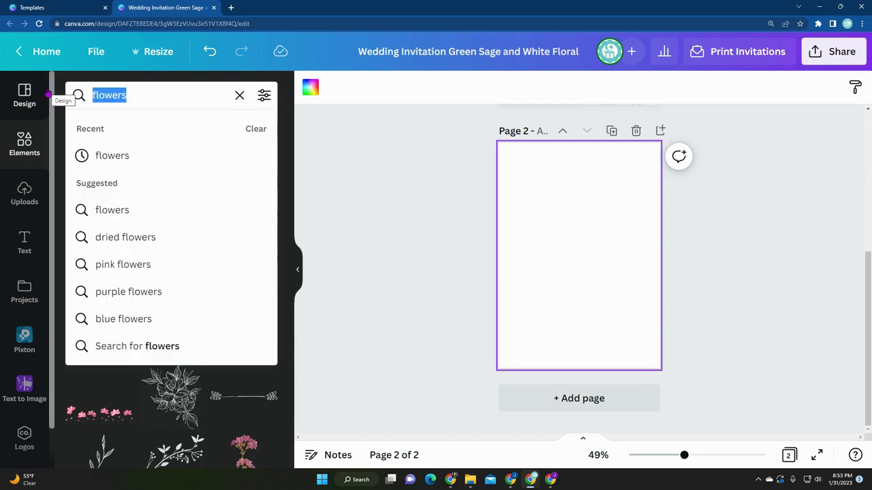
{"action": "type", "text": "tulips"}
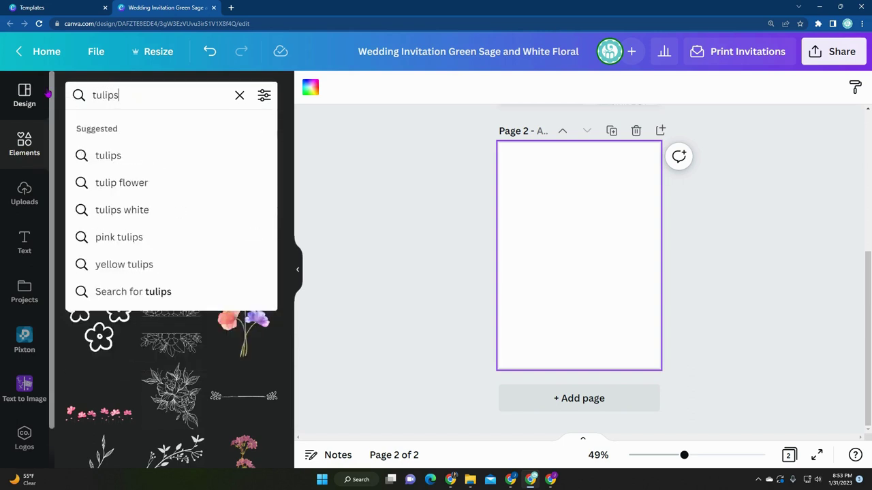
{"action": "key", "text": "Return"}
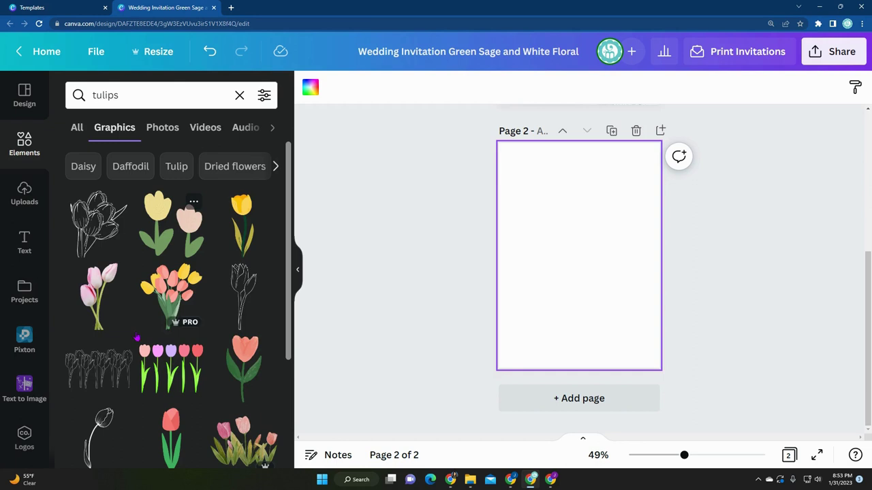
{"action": "left_click", "coordinate": [171, 290]}
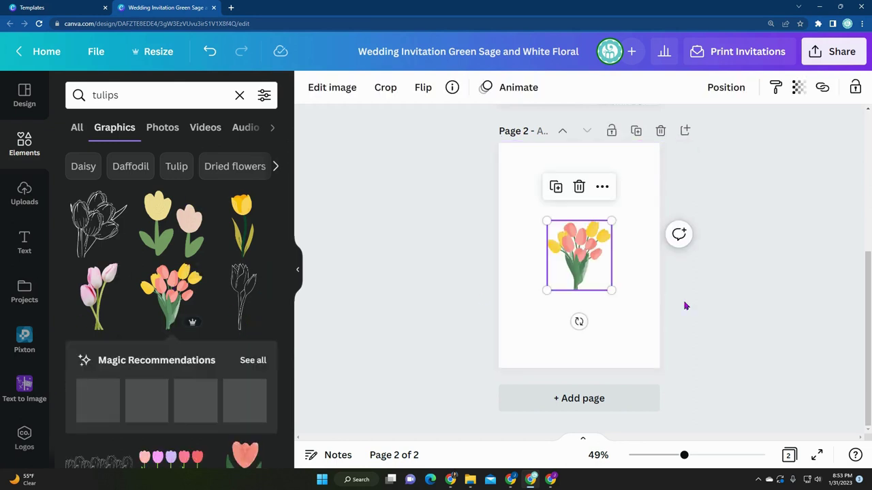
{"action": "left_click_drag", "start_coordinate": [611, 220], "coordinate": [626, 204]}
{"action": "left_click_drag", "start_coordinate": [592, 238], "coordinate": [586, 245]}
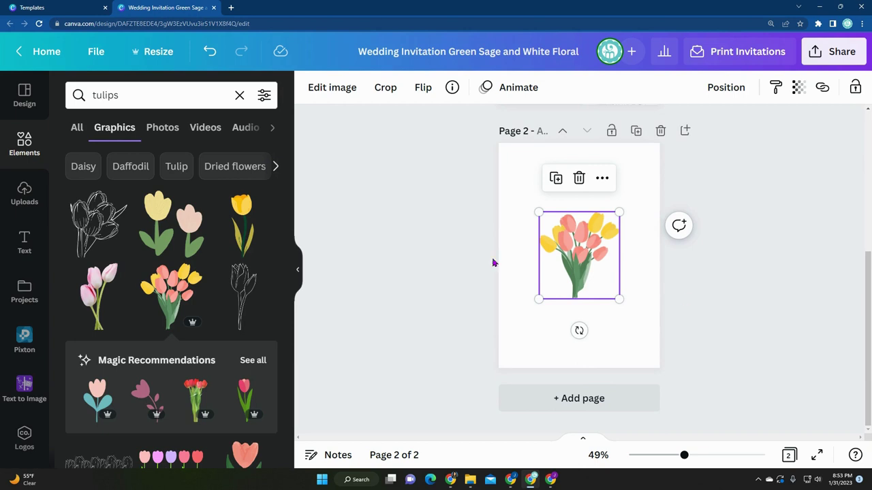
{"action": "left_click_drag", "start_coordinate": [120, 95], "coordinate": [87, 96]}
{"action": "key", "text": "Escape"}
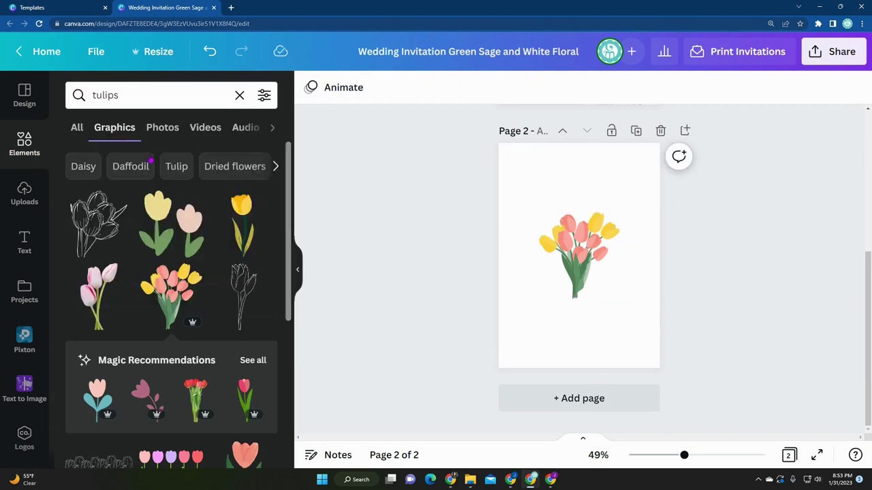
{"action": "left_click", "coordinate": [77, 128]}
Step: Search for 'frame', place a circle frame near the top of page 2, and move the tulips beneath it
{"action": "left_click", "coordinate": [93, 89]}
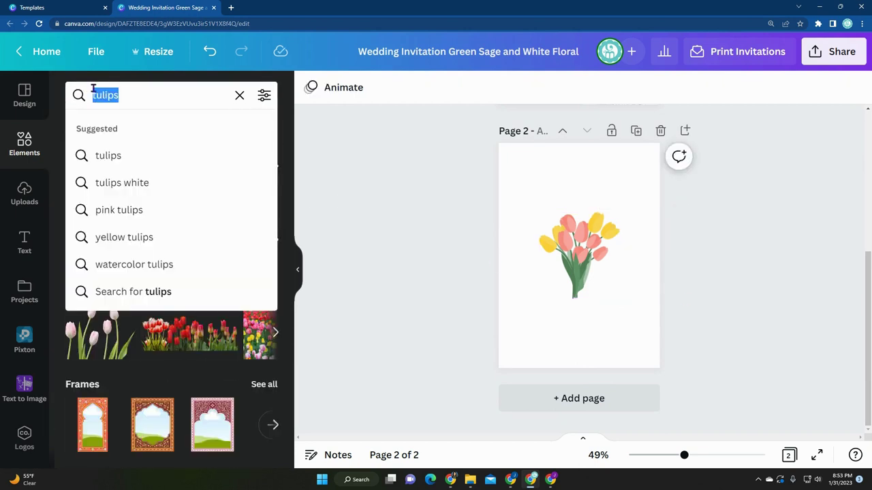
{"action": "type", "text": "frae"}
{"action": "key", "text": "Return"}
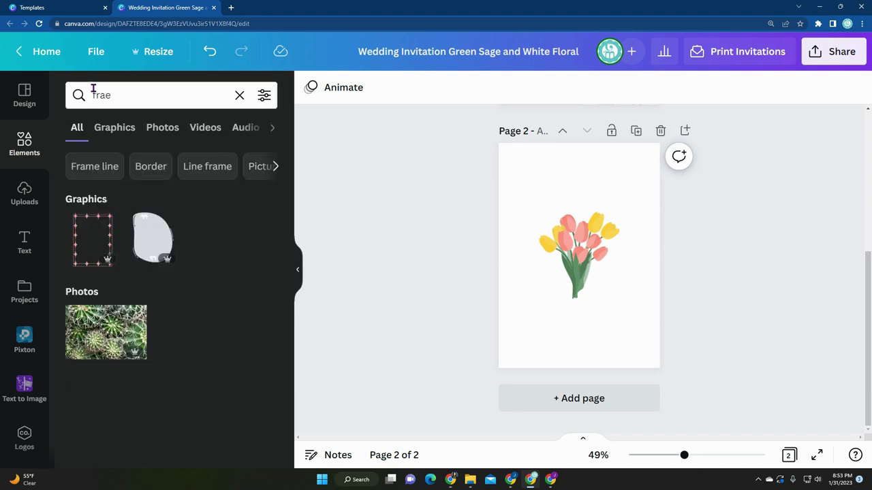
{"action": "left_click", "coordinate": [102, 95]}
{"action": "type", "text": "m"}
{"action": "key", "text": "Return"}
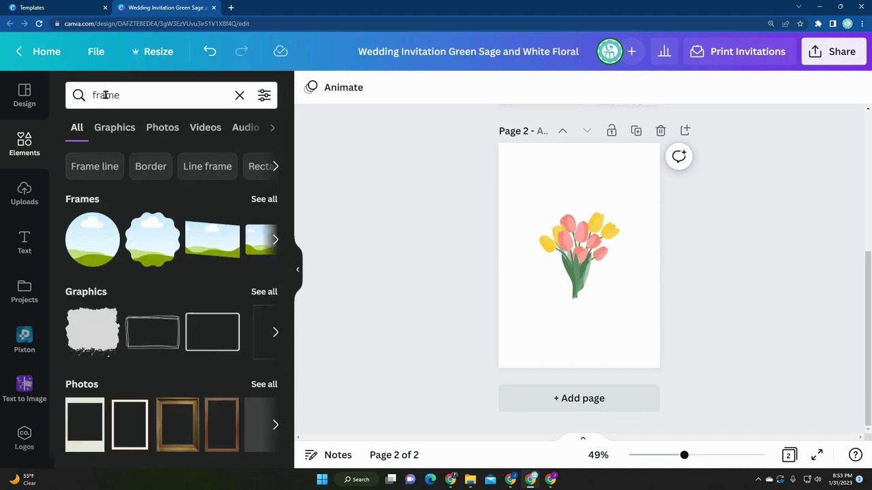
{"action": "left_click", "coordinate": [267, 198]}
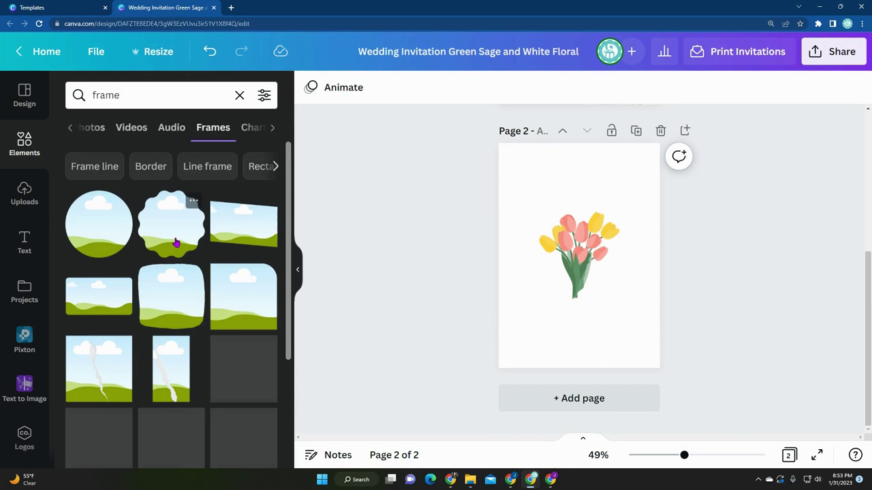
{"action": "left_click_drag", "start_coordinate": [109, 230], "coordinate": [578, 179]}
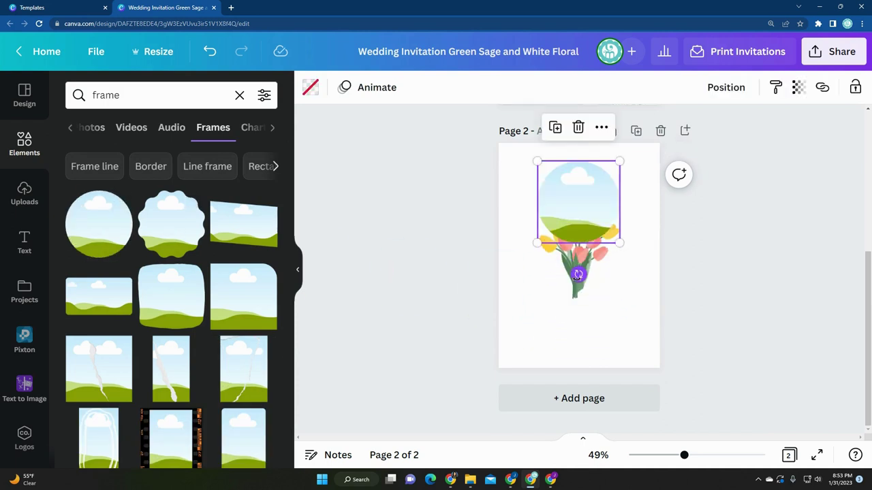
{"action": "left_click_drag", "start_coordinate": [574, 293], "coordinate": [570, 333]}
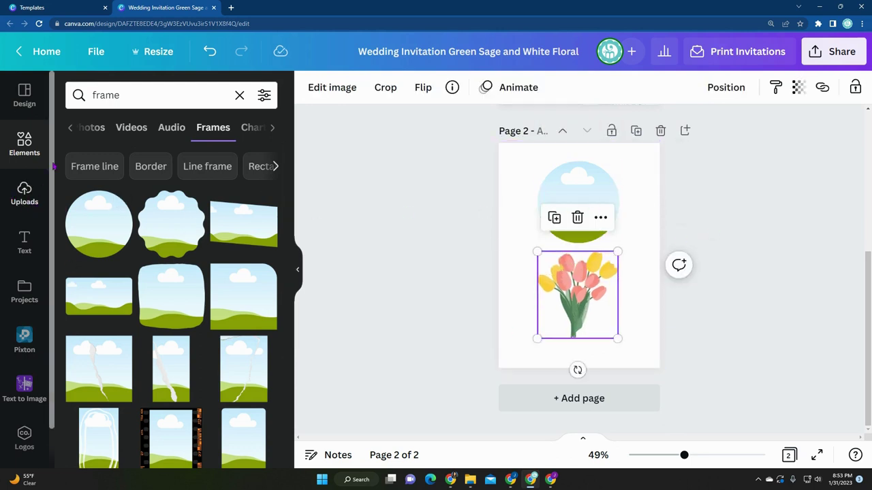
Step: Search Elements for 'wedding' and drop the embracing couple photo into the circle frame
{"action": "left_click", "coordinate": [120, 95]}
{"action": "left_click_drag", "start_coordinate": [121, 94], "coordinate": [78, 94]}
{"action": "key", "text": "BackSpace"}
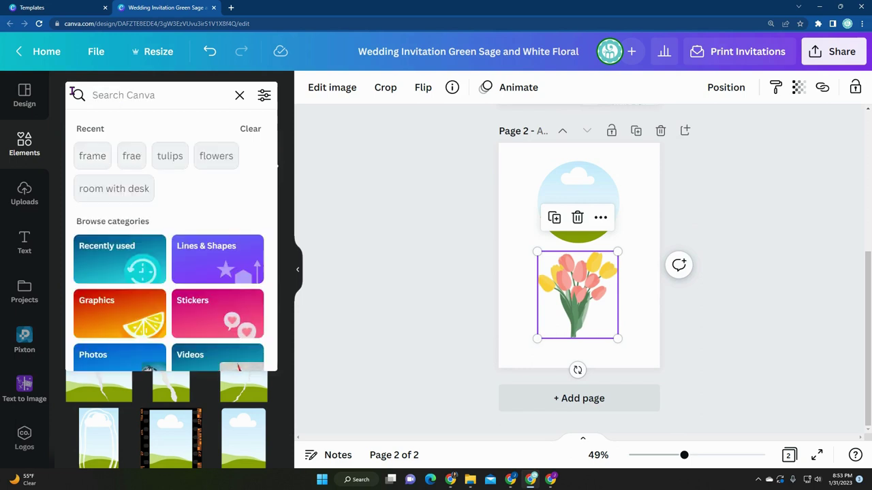
{"action": "type", "text": "wedding"}
{"action": "key", "text": "Return"}
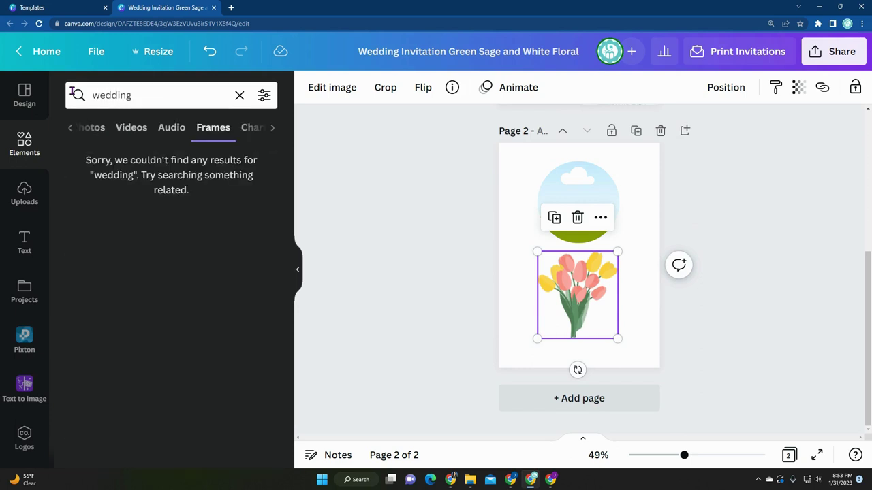
{"action": "left_click", "coordinate": [85, 131]}
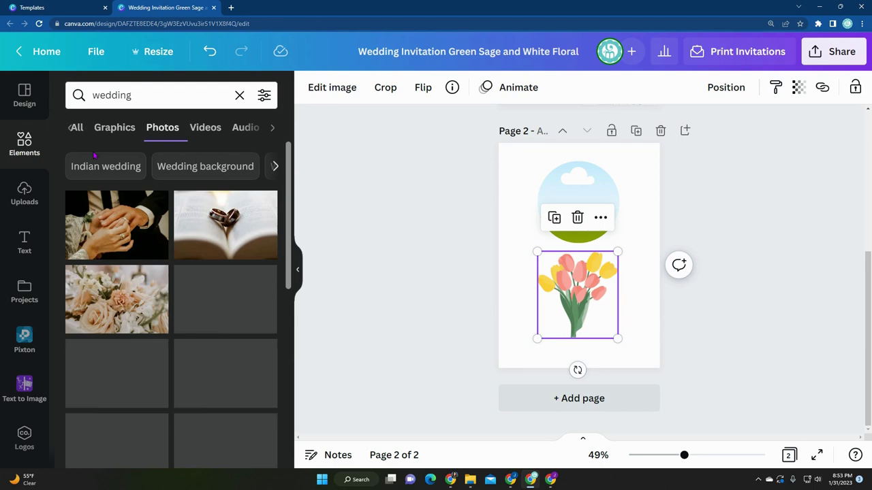
{"action": "scroll", "coordinate": [156, 278], "scroll_direction": "down", "scroll_amount": 3}
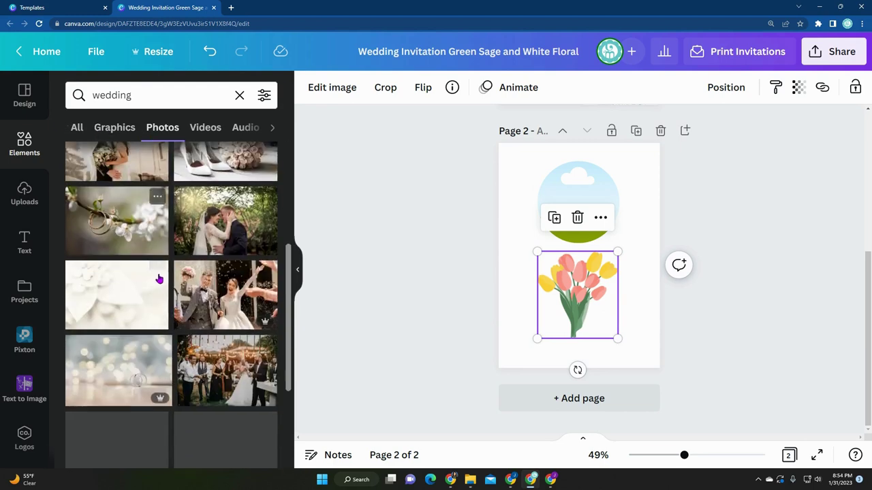
{"action": "left_click_drag", "start_coordinate": [224, 221], "coordinate": [573, 195]}
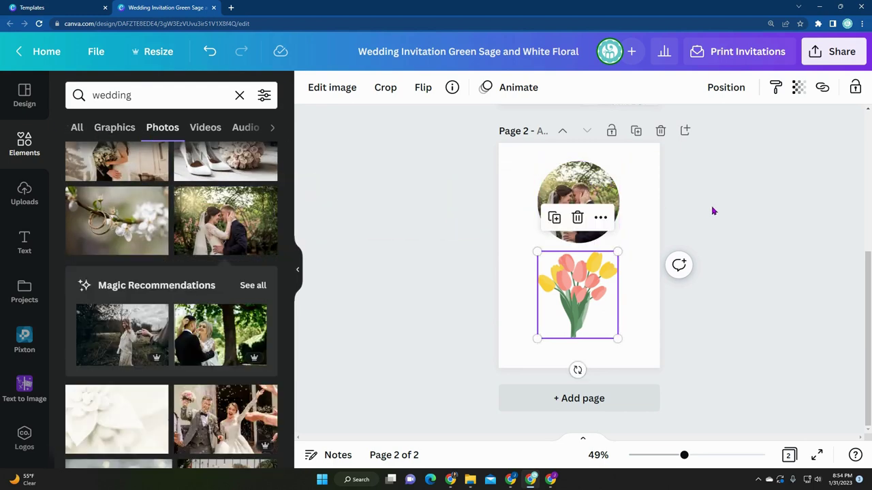
Step: Move the tulip bouquet up over the photo's bottom edge and bring it forward
{"action": "left_click", "coordinate": [642, 211]}
{"action": "left_click", "coordinate": [540, 304]}
{"action": "left_click_drag", "start_coordinate": [570, 316], "coordinate": [580, 280]}
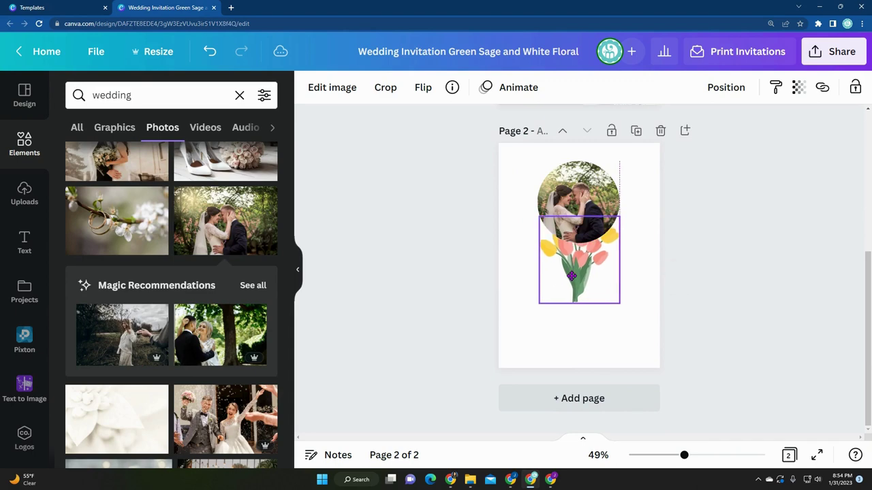
{"action": "right_click", "coordinate": [579, 280]}
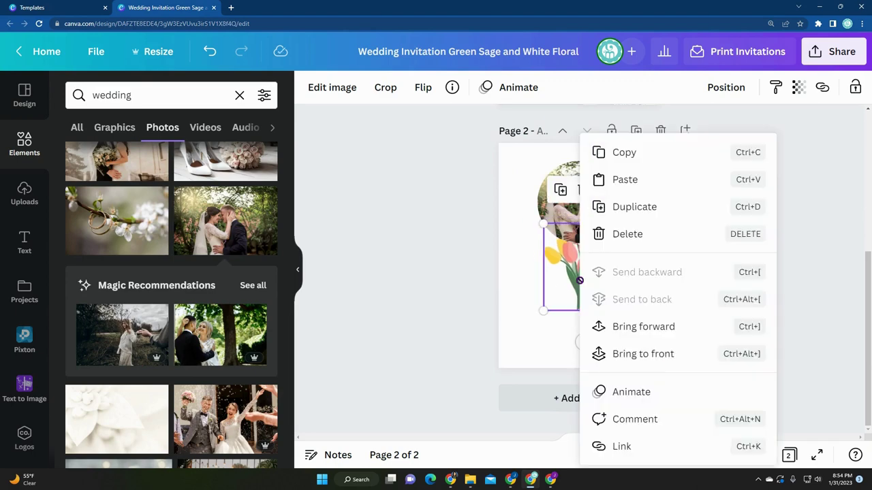
{"action": "left_click", "coordinate": [650, 332]}
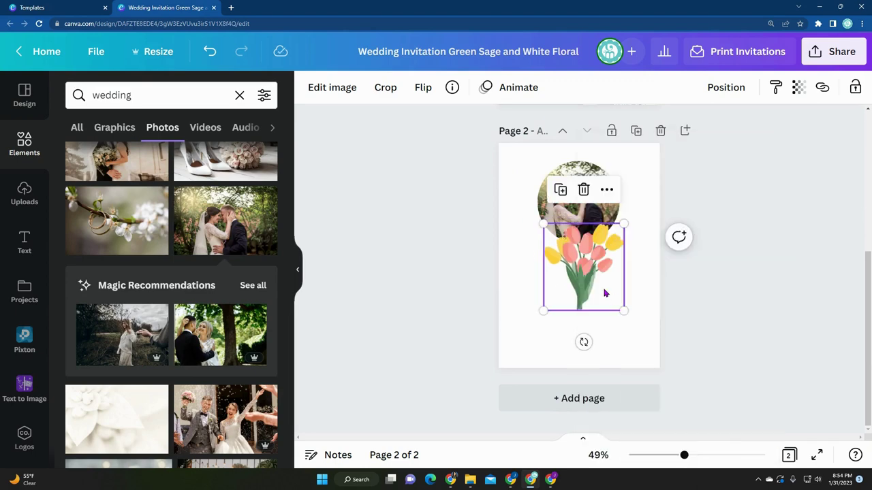
{"action": "left_click_drag", "start_coordinate": [590, 289], "coordinate": [583, 283]}
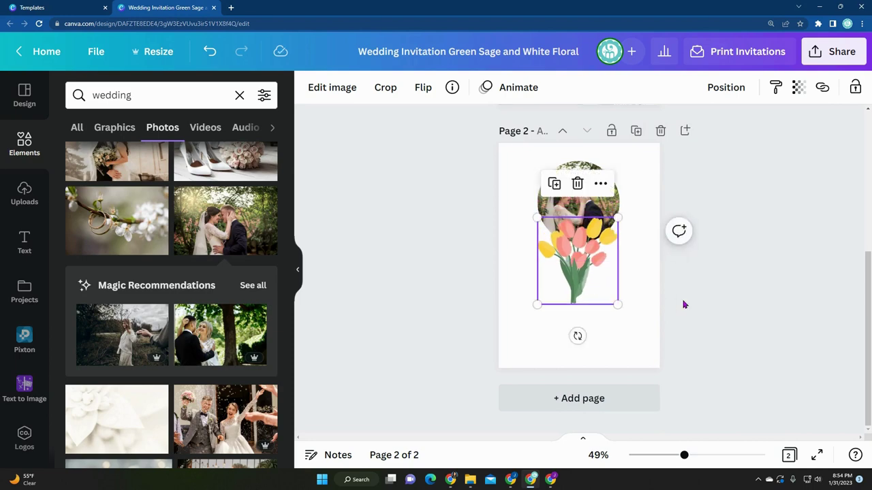
{"action": "left_click", "coordinate": [637, 170]}
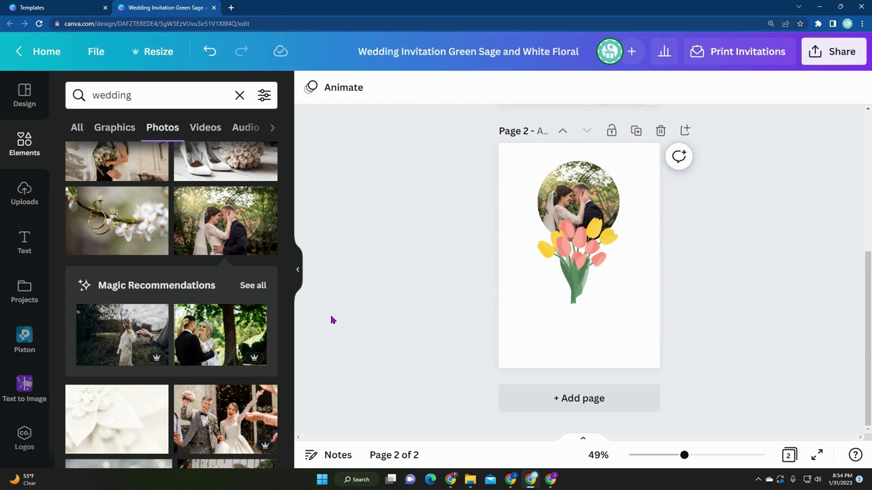
{"action": "scroll", "coordinate": [458, 301], "scroll_direction": "up", "scroll_amount": 4}
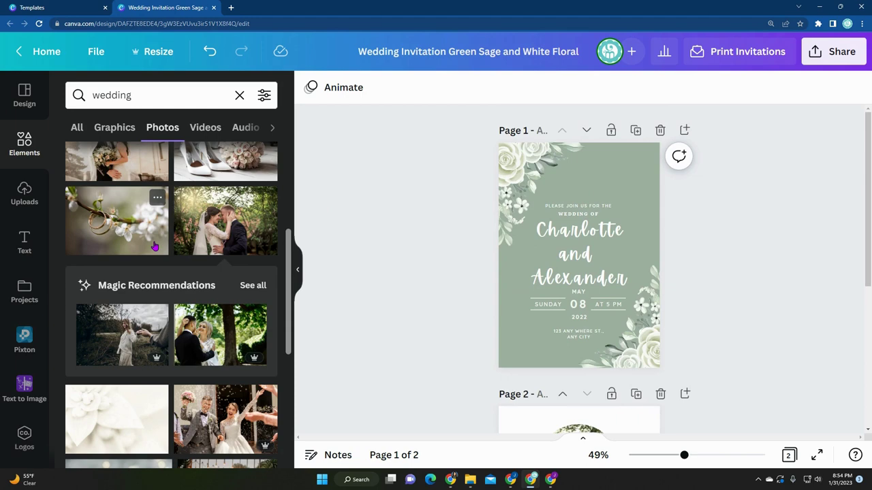
{"action": "left_click", "coordinate": [24, 96]}
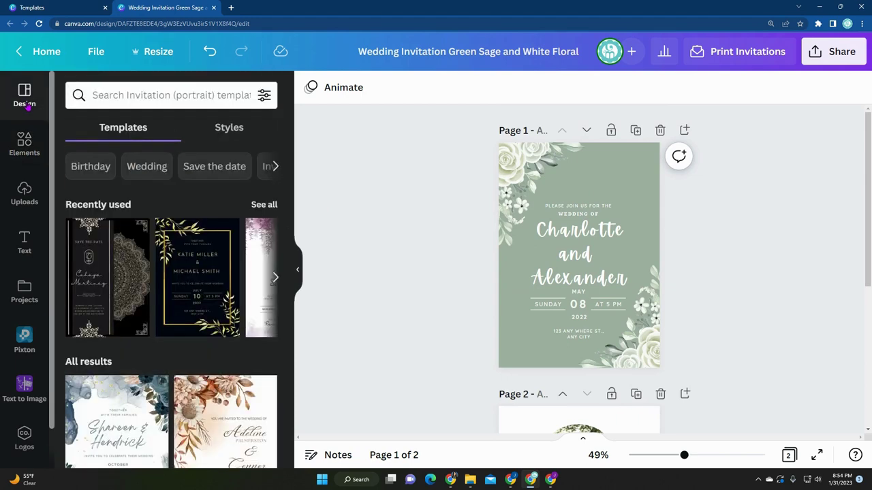
{"action": "scroll", "coordinate": [228, 229], "scroll_direction": "down", "scroll_amount": 2}
{"action": "left_click", "coordinate": [163, 97]}
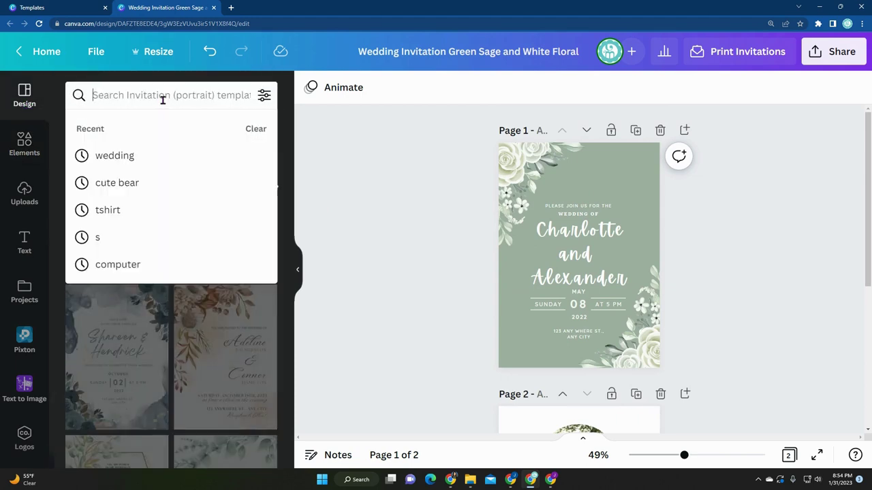
{"action": "type", "text": "wedding"}
{"action": "key", "text": "Return"}
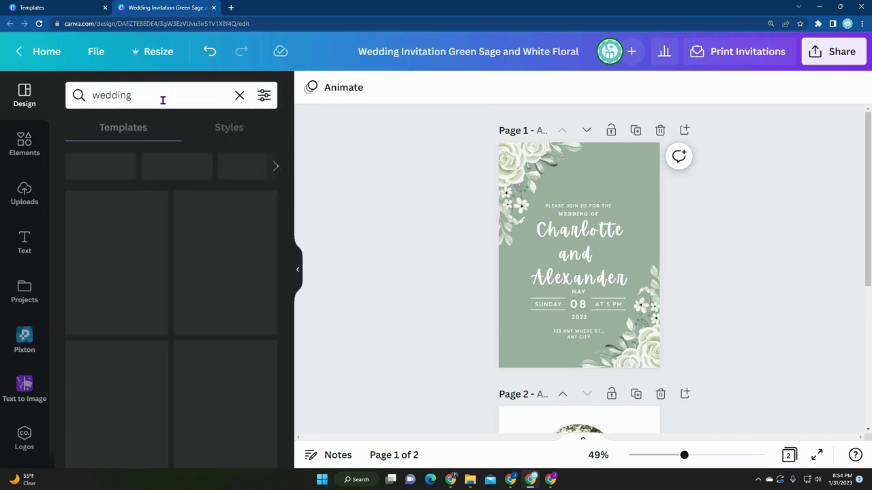
{"action": "scroll", "coordinate": [202, 297], "scroll_direction": "down", "scroll_amount": 6}
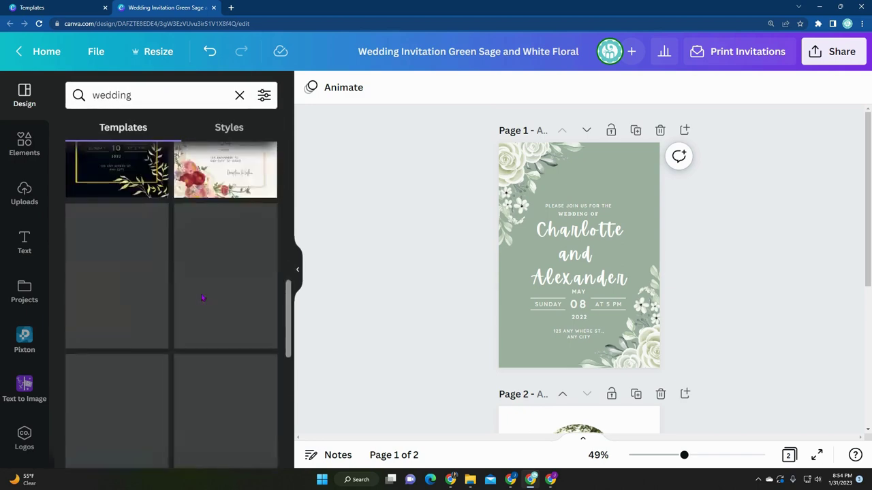
{"action": "scroll", "coordinate": [202, 298], "scroll_direction": "down", "scroll_amount": 1}
{"action": "scroll", "coordinate": [202, 297], "scroll_direction": "up", "scroll_amount": 2}
{"action": "scroll", "coordinate": [202, 297], "scroll_direction": "down", "scroll_amount": 2}
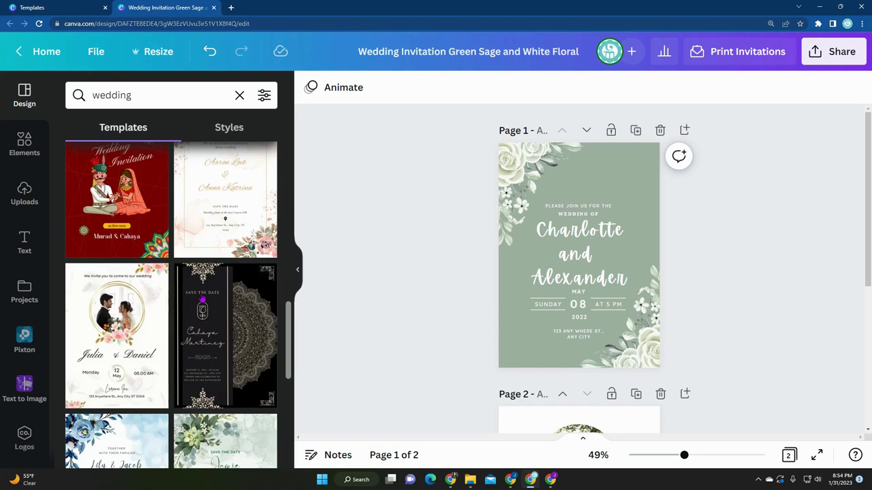
{"action": "scroll", "coordinate": [202, 298], "scroll_direction": "down", "scroll_amount": 5}
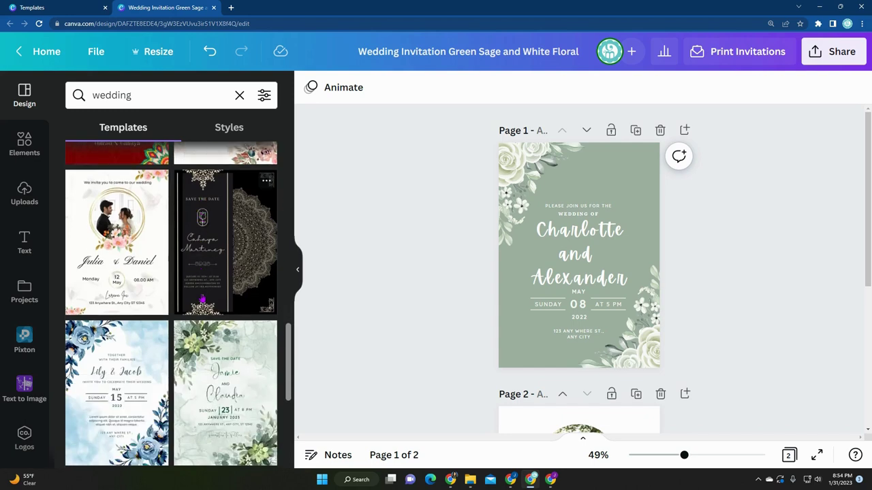
{"action": "scroll", "coordinate": [190, 307], "scroll_direction": "down", "scroll_amount": 8}
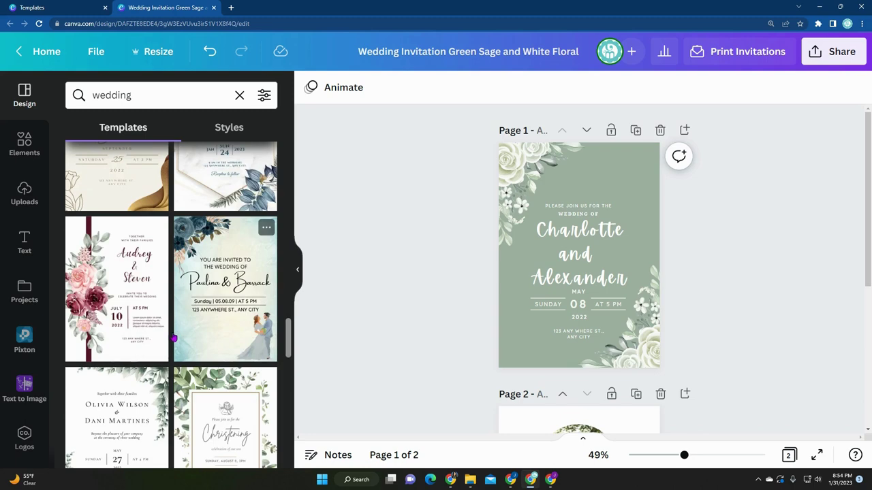
{"action": "scroll", "coordinate": [114, 303], "scroll_direction": "down", "scroll_amount": 5}
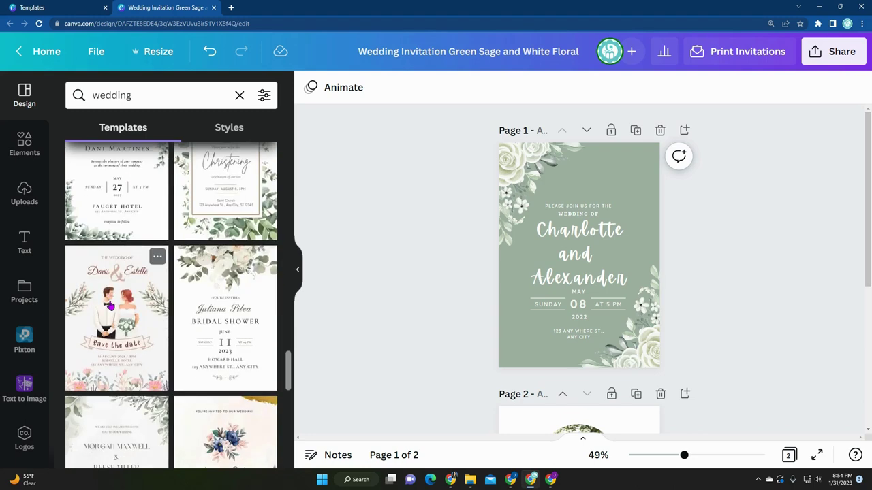
{"action": "scroll", "coordinate": [112, 305], "scroll_direction": "down", "scroll_amount": 5}
{"action": "scroll", "coordinate": [110, 306], "scroll_direction": "down", "scroll_amount": 3}
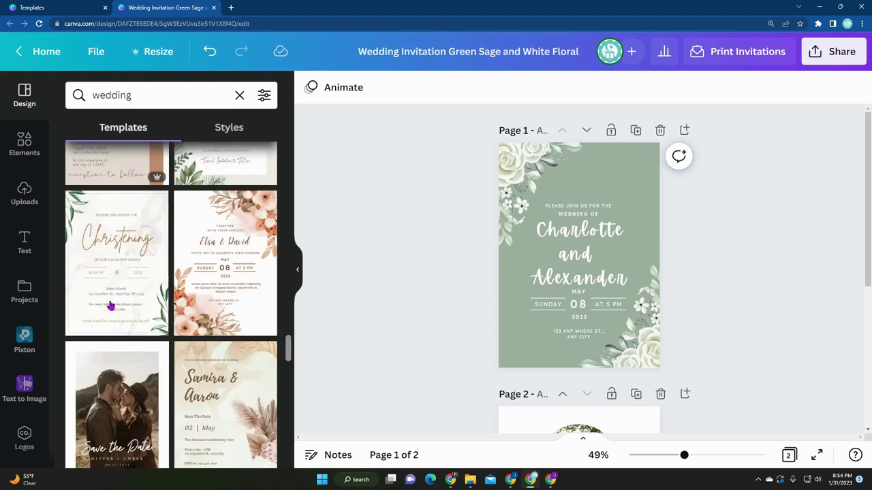
{"action": "scroll", "coordinate": [111, 308], "scroll_direction": "down", "scroll_amount": 2}
{"action": "scroll", "coordinate": [111, 307], "scroll_direction": "down", "scroll_amount": 1}
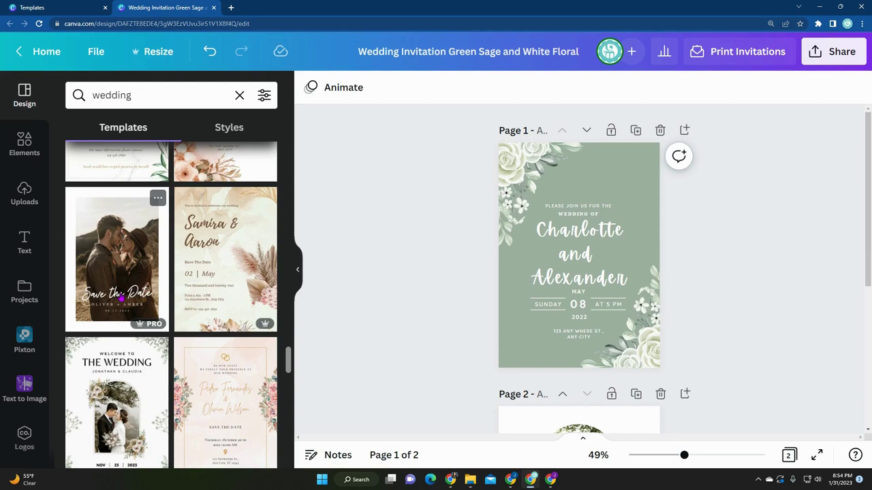
{"action": "scroll", "coordinate": [184, 381], "scroll_direction": "down", "scroll_amount": 3}
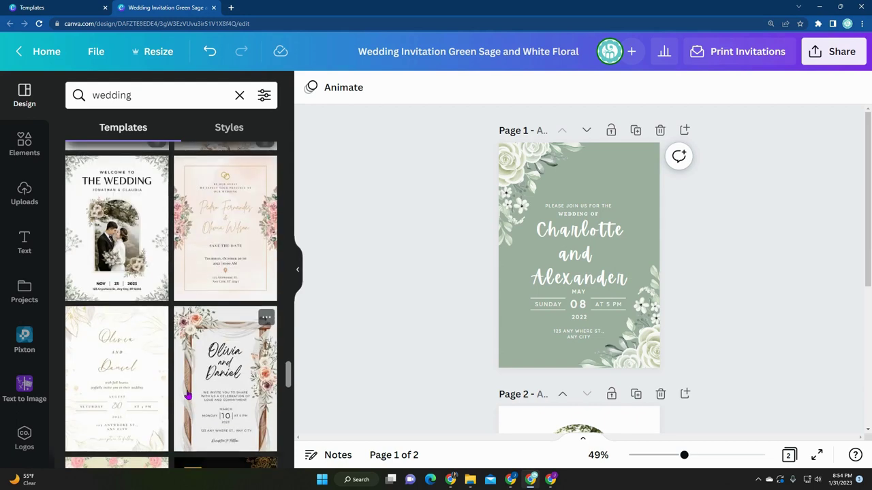
{"action": "scroll", "coordinate": [188, 395], "scroll_direction": "down", "scroll_amount": 5}
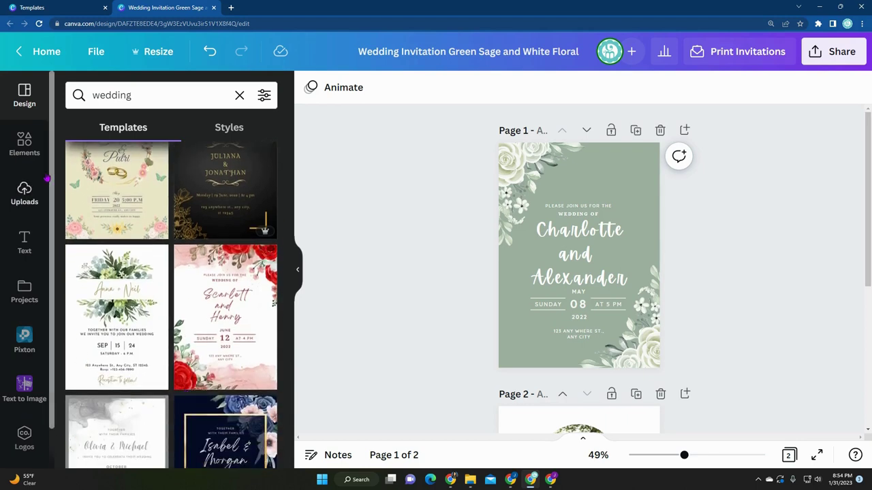
Step: Switch the side panel to Elements and scroll through the wedding Photos results
{"action": "left_click", "coordinate": [23, 152]}
{"action": "scroll", "coordinate": [219, 347], "scroll_direction": "down", "scroll_amount": 5}
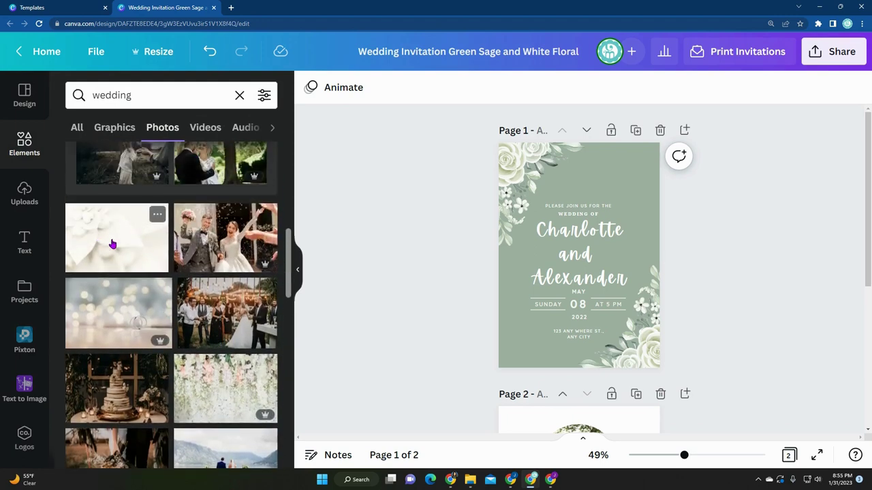
{"action": "scroll", "coordinate": [117, 252], "scroll_direction": "down", "scroll_amount": 2}
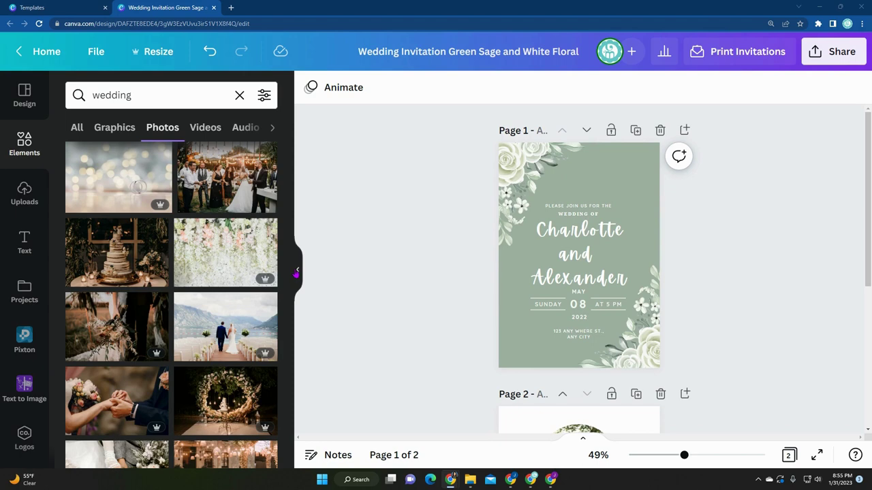
Step: Collapse the side panel and bring up the Print Invitations ordering options
{"action": "left_click", "coordinate": [296, 272]}
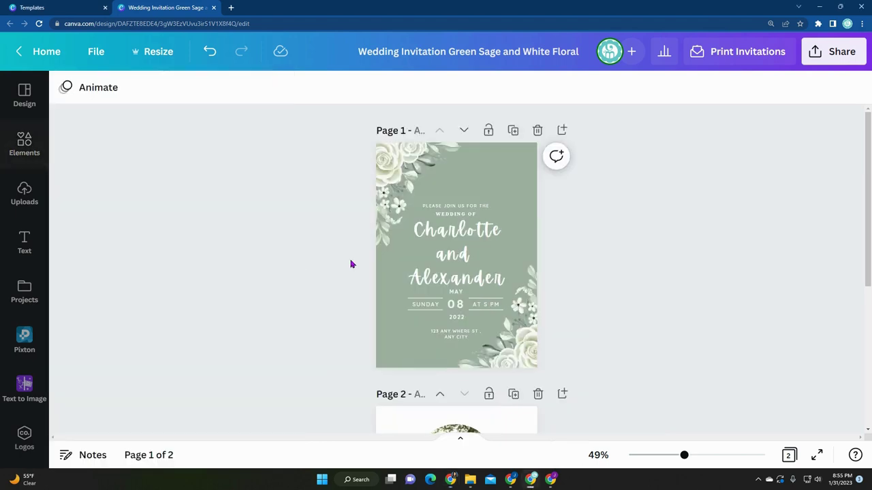
{"action": "left_click", "coordinate": [739, 55]}
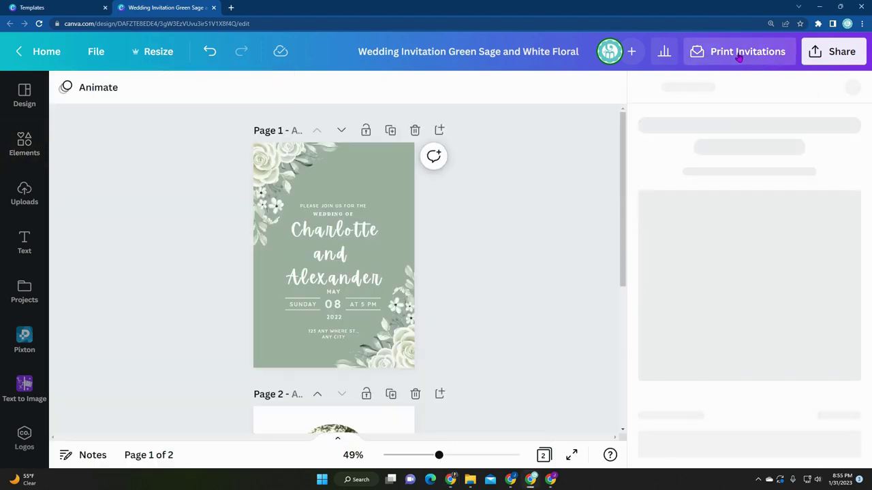
{"action": "scroll", "coordinate": [750, 286], "scroll_direction": "down", "scroll_amount": 1}
{"action": "scroll", "coordinate": [754, 343], "scroll_direction": "down", "scroll_amount": 3}
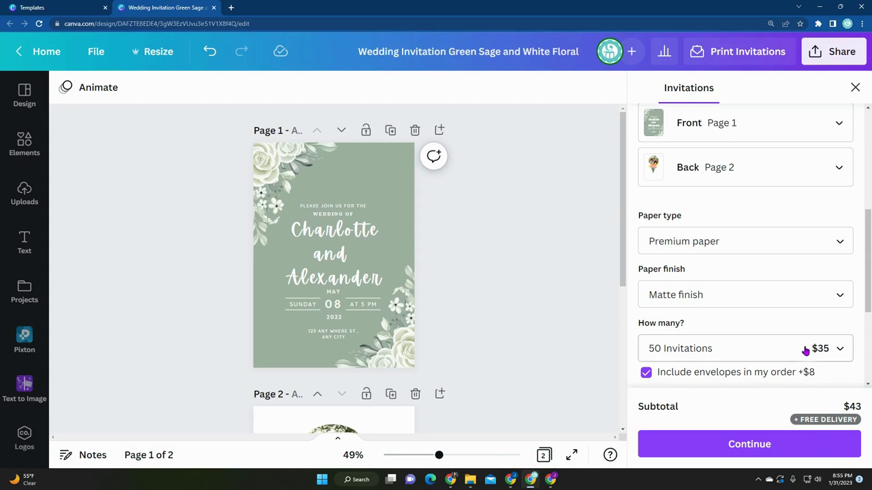
{"action": "scroll", "coordinate": [782, 340], "scroll_direction": "up", "scroll_amount": 2}
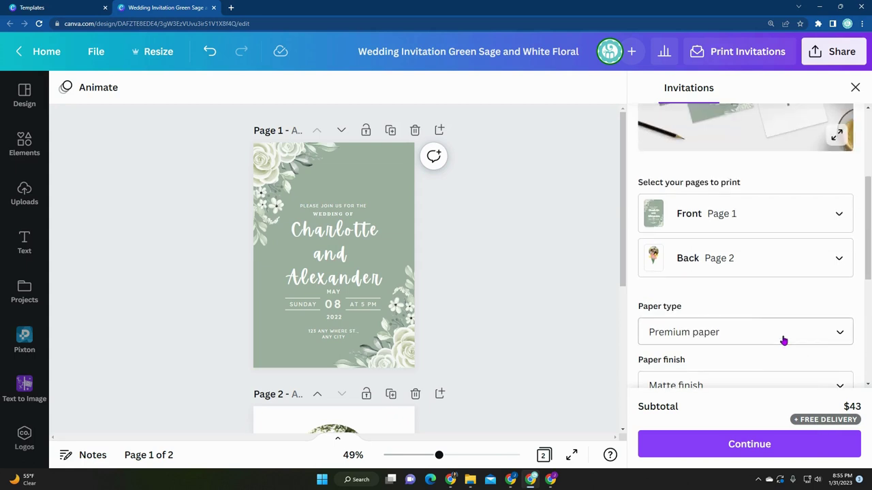
{"action": "scroll", "coordinate": [722, 293], "scroll_direction": "down", "scroll_amount": 2}
Step: Choose 250 invitations, review the $175 subtotal, and close the print options
{"action": "left_click", "coordinate": [737, 302]}
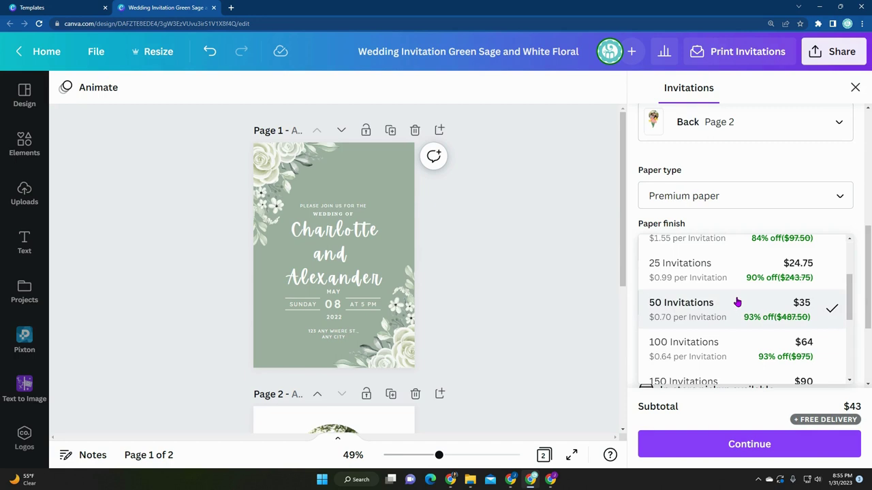
{"action": "scroll", "coordinate": [722, 306], "scroll_direction": "down", "scroll_amount": 3}
{"action": "scroll", "coordinate": [697, 339], "scroll_direction": "down", "scroll_amount": 2}
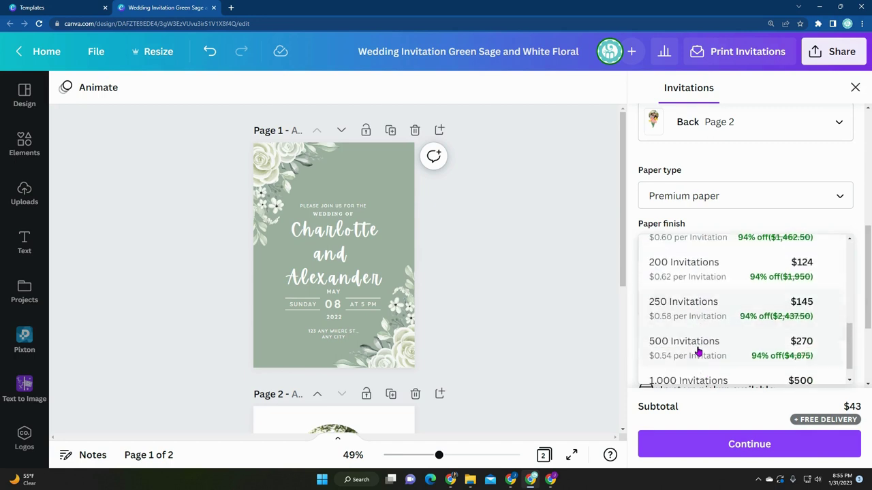
{"action": "left_click", "coordinate": [701, 290]}
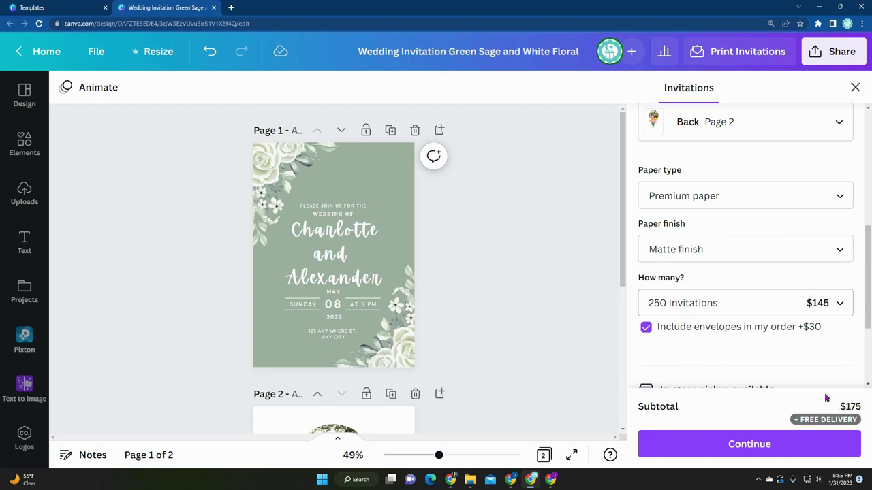
{"action": "scroll", "coordinate": [782, 334], "scroll_direction": "up", "scroll_amount": 5}
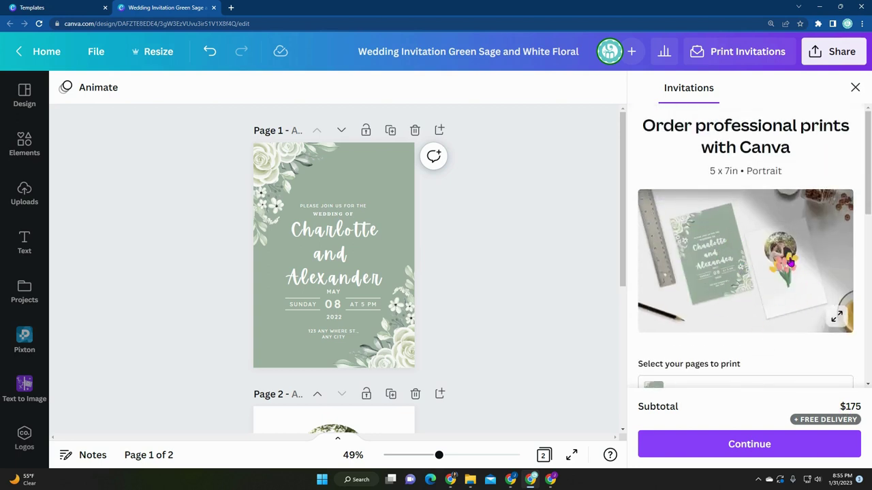
{"action": "scroll", "coordinate": [527, 350], "scroll_direction": "down", "scroll_amount": 4}
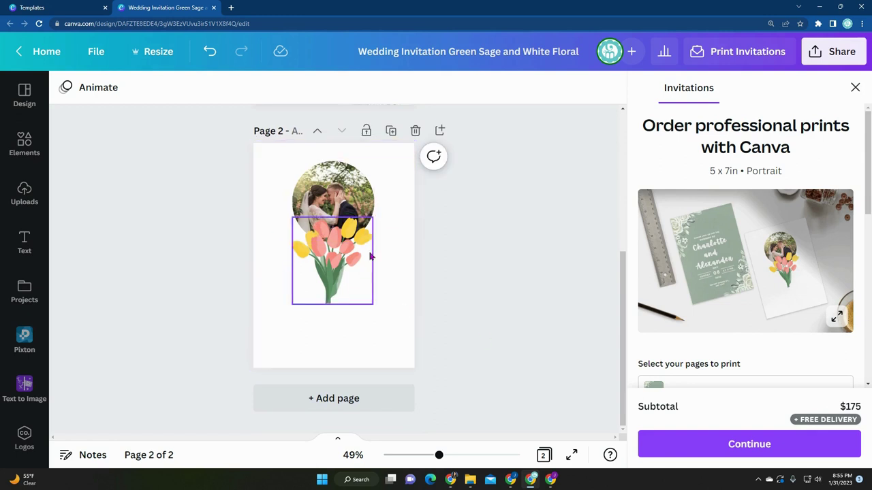
{"action": "scroll", "coordinate": [467, 302], "scroll_direction": "up", "scroll_amount": 4}
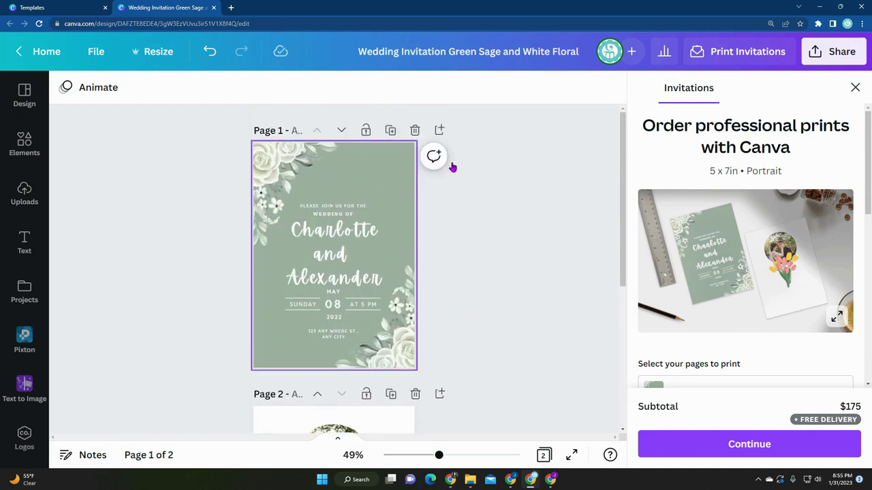
{"action": "left_click", "coordinate": [853, 88]}
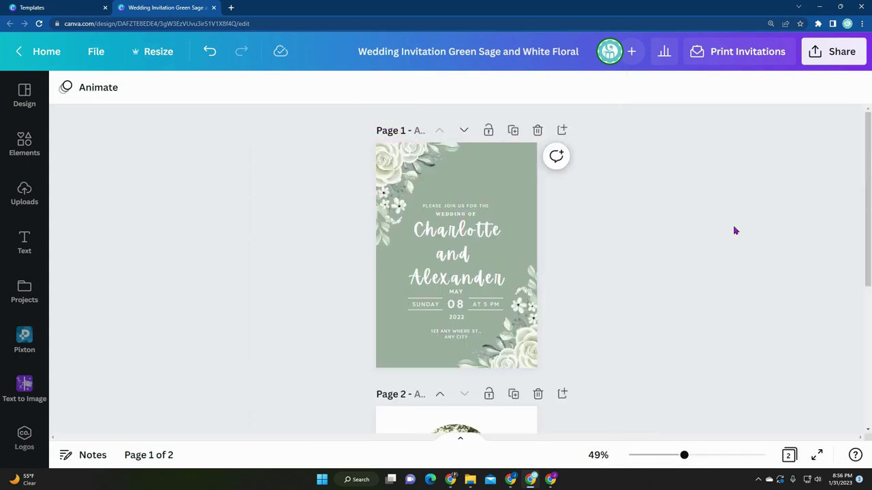
Step: From Share, open Download for All pages (2) and show the File type choices
{"action": "left_click", "coordinate": [811, 58]}
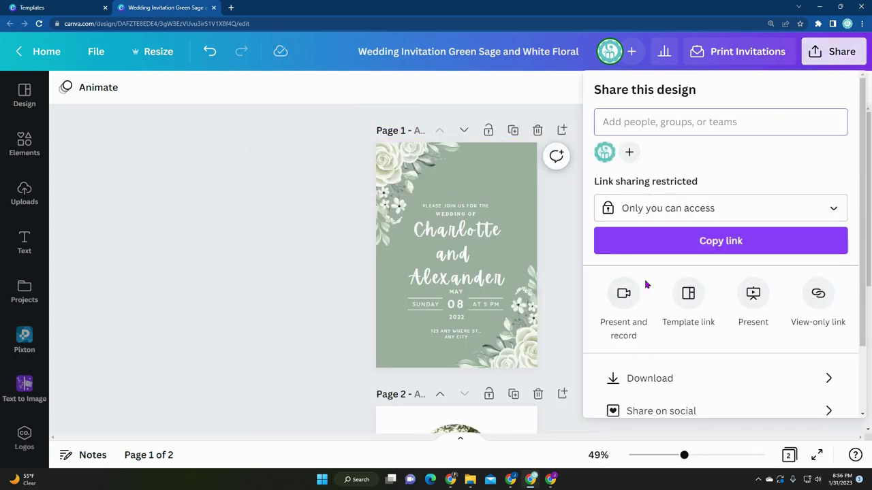
{"action": "scroll", "coordinate": [678, 369], "scroll_direction": "down", "scroll_amount": 2}
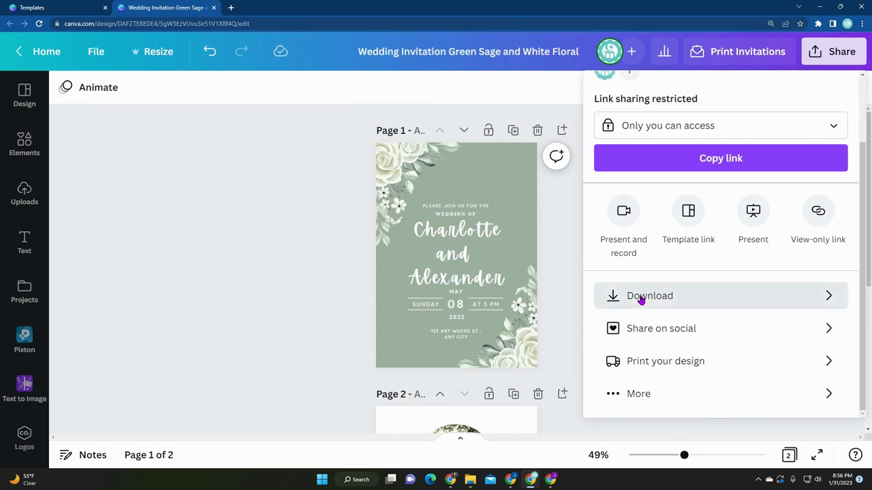
{"action": "left_click", "coordinate": [642, 298]}
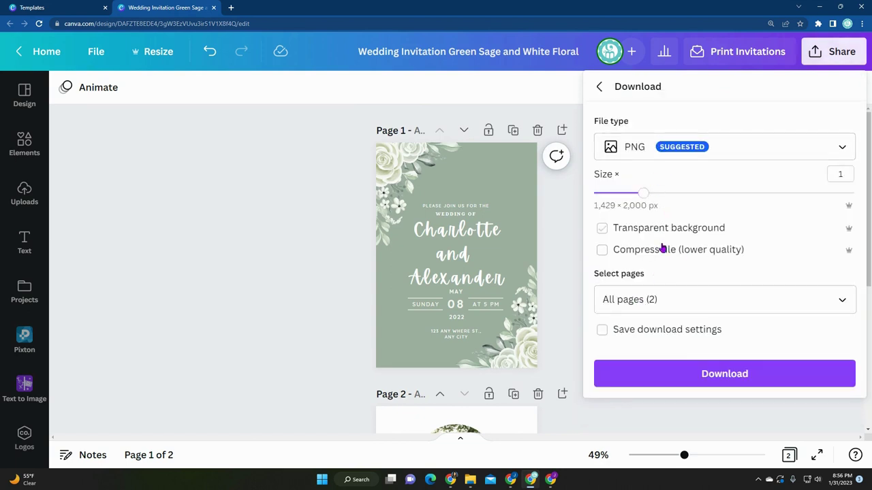
{"action": "left_click", "coordinate": [689, 306]}
{"action": "left_click", "coordinate": [689, 308]}
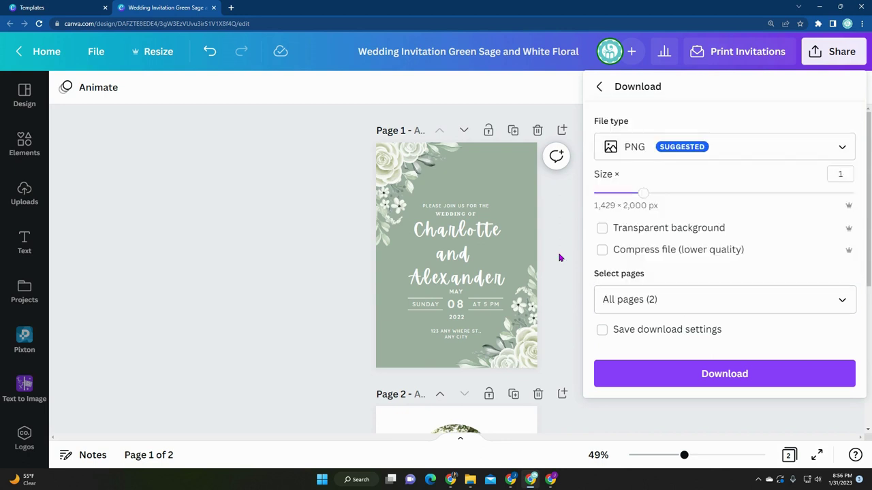
{"action": "left_click", "coordinate": [702, 153]}
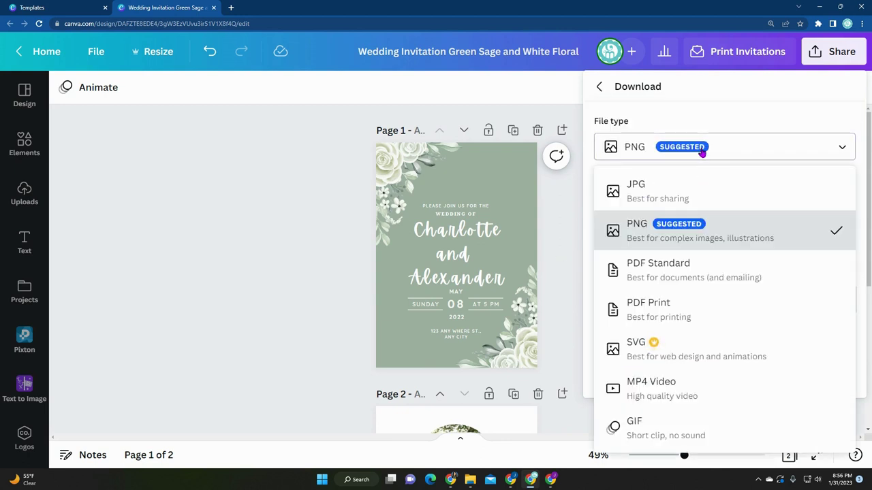